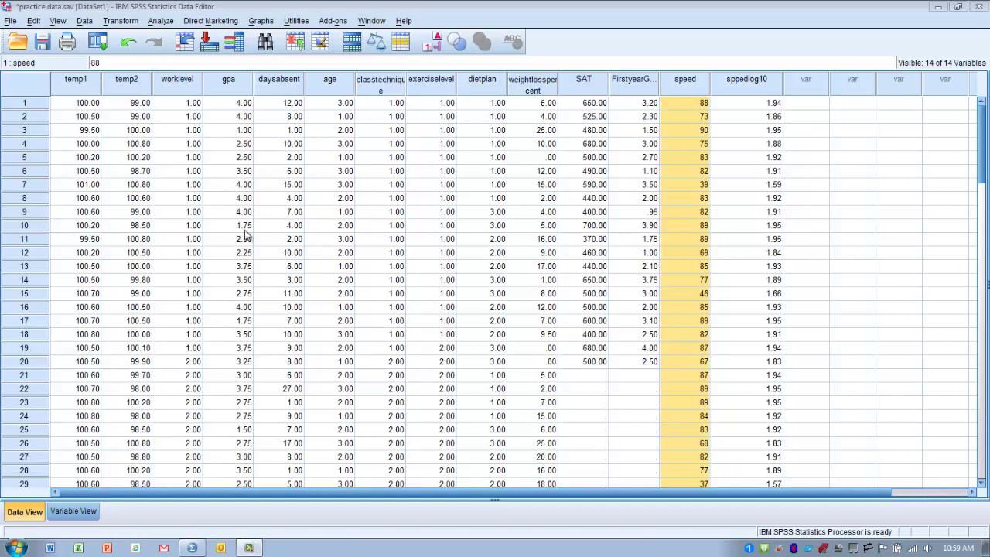
Step: Open the Explore analysis and replace speed with the sick days variable (daysabsent) in the dependent list
left_click(280, 81)
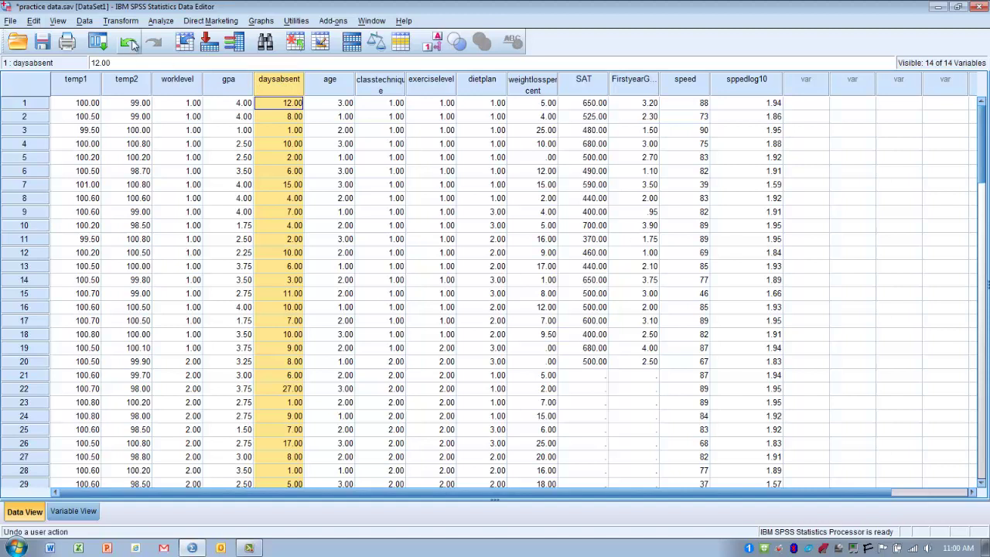
left_click(161, 21)
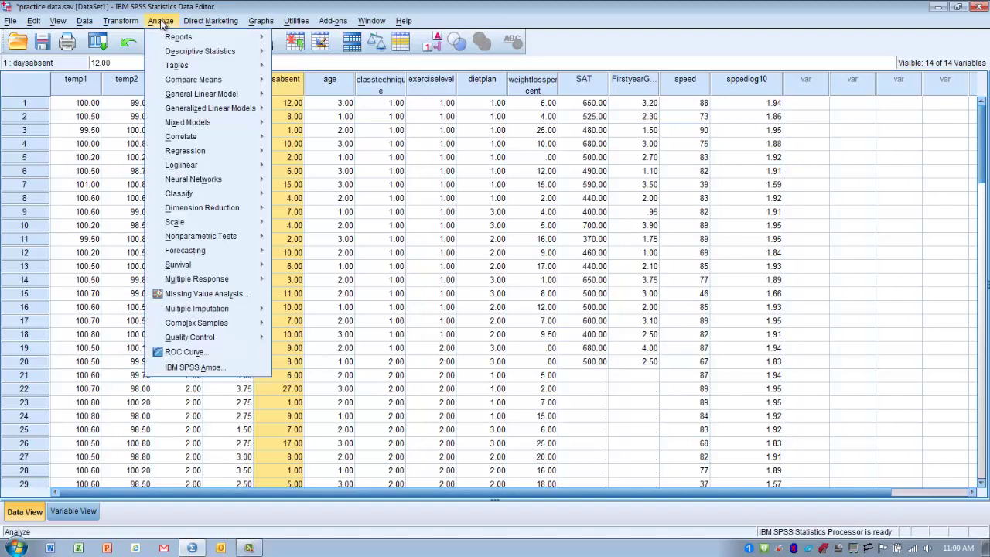
mouse_move(174, 53)
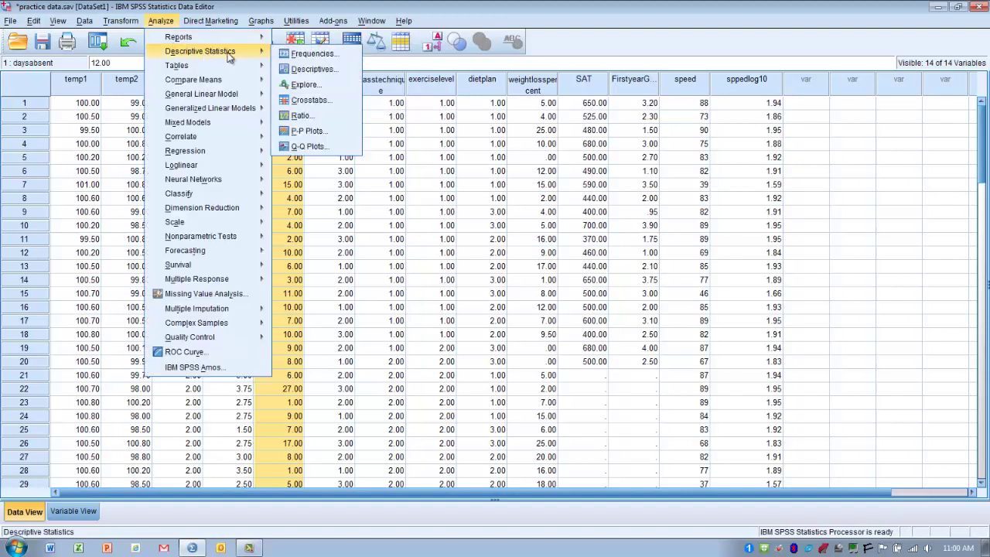
left_click(302, 85)
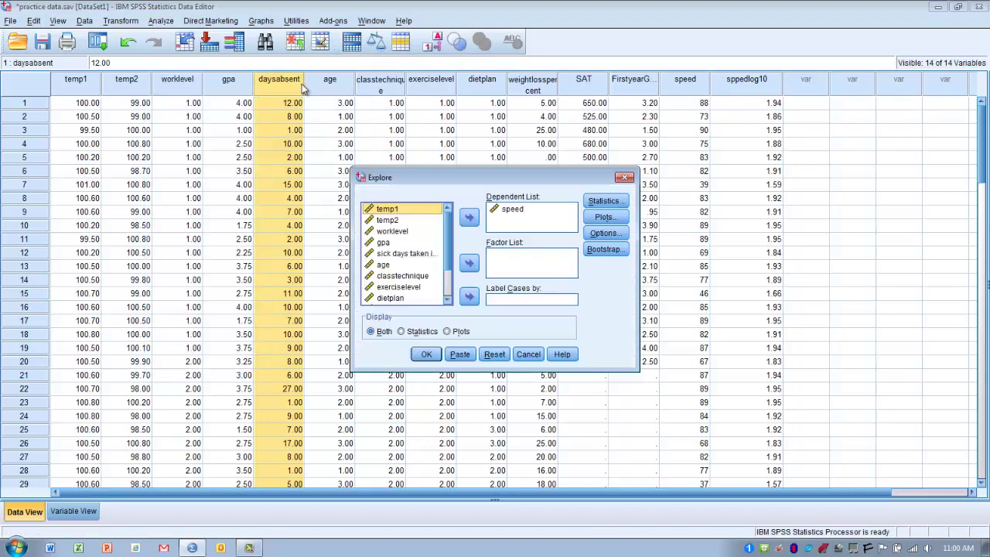
left_click(513, 210)
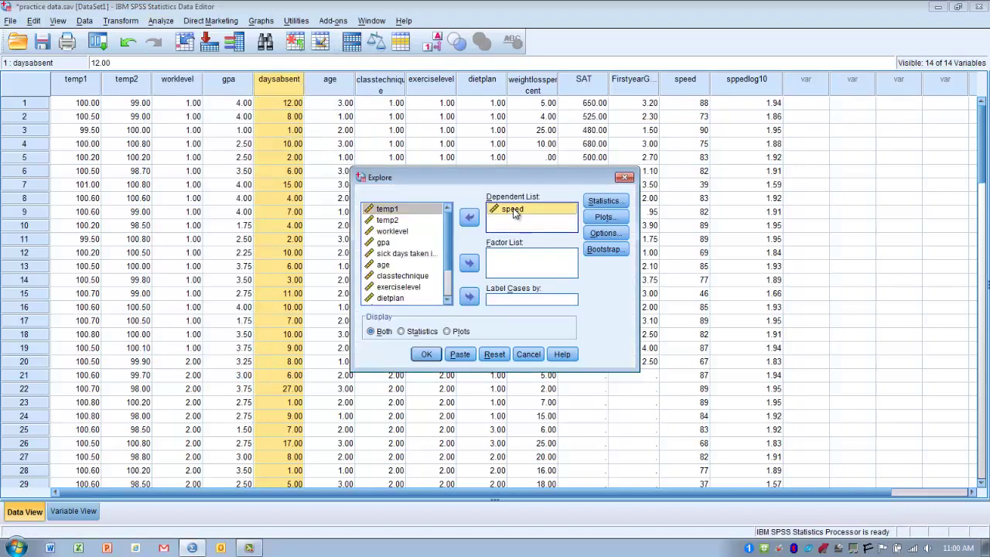
left_click(469, 218)
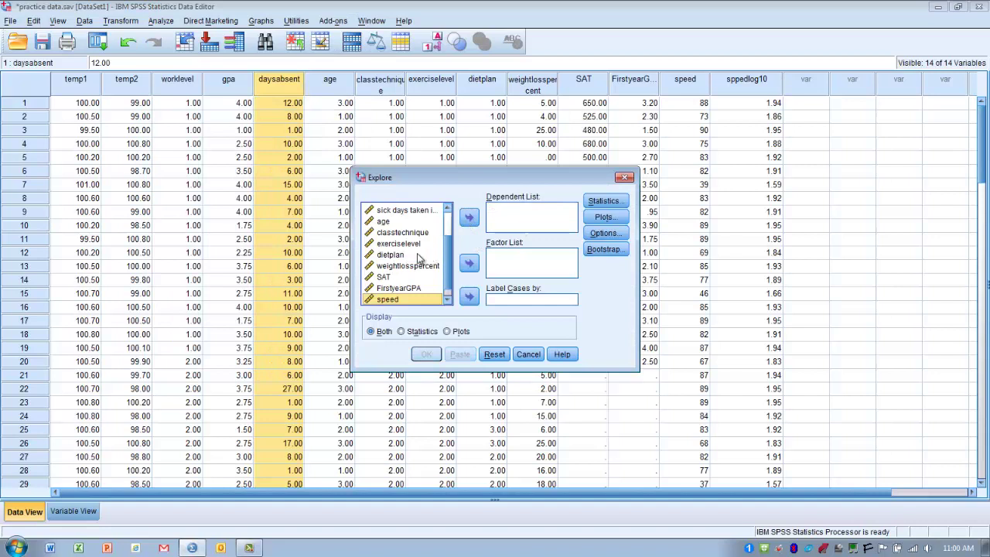
left_click(416, 210)
left_click(468, 218)
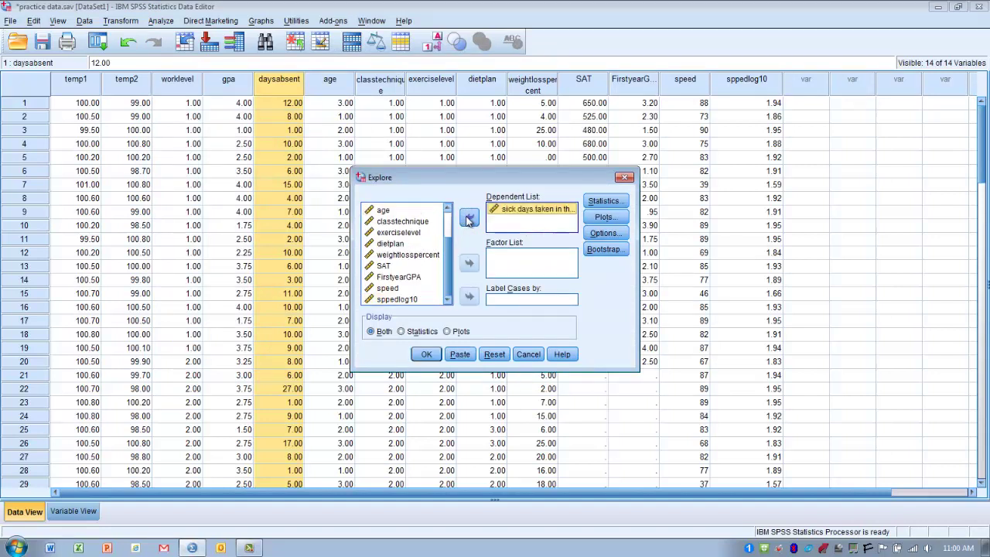
Step: Confirm descriptives with a 95% confidence interval and a histogram with factor-level boxplots, and run the Explore analysis
left_click(603, 201)
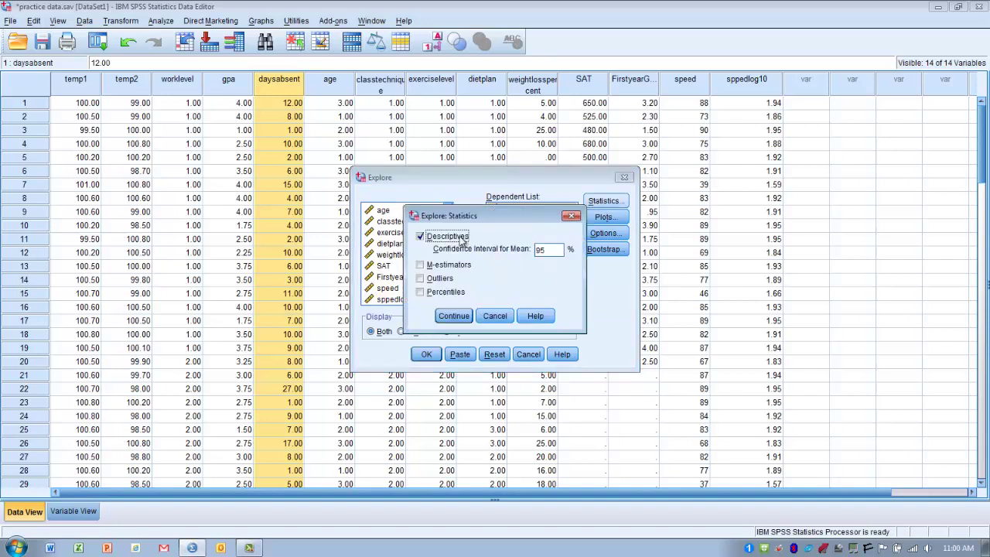
left_click(453, 315)
left_click(604, 218)
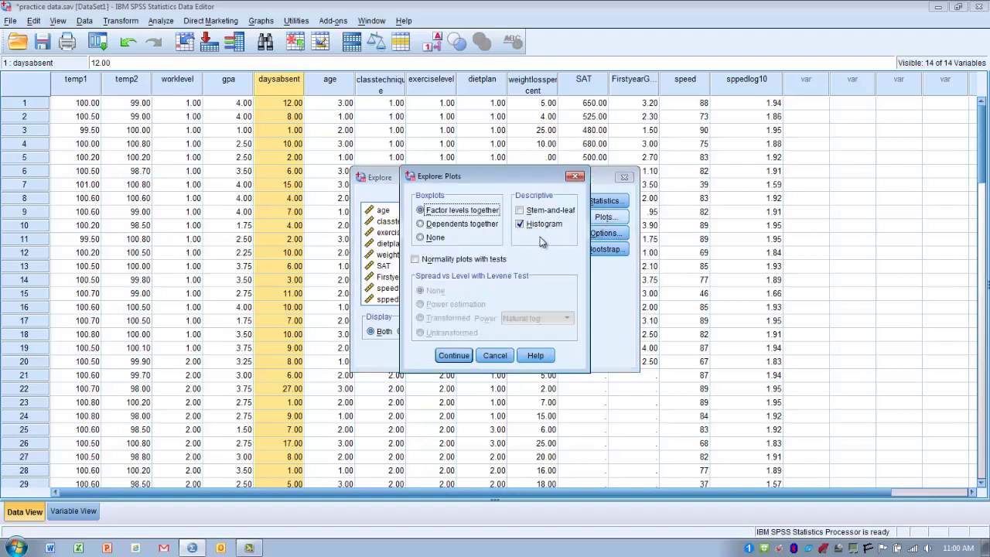
left_click(454, 355)
left_click(427, 355)
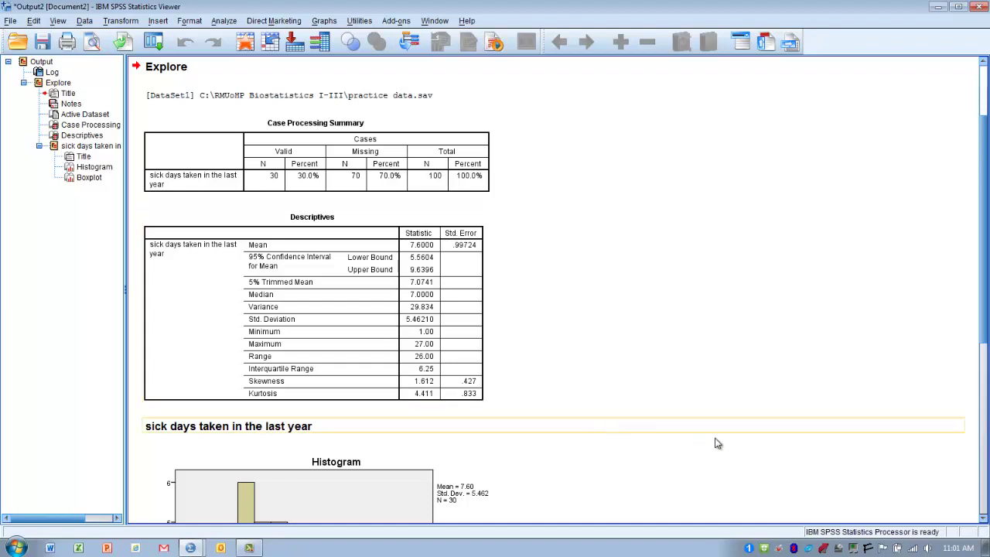
Step: Examine the sick days histogram and the descriptives table in the Explore output
left_click(983, 518)
left_click_drag(984, 521, 984, 520)
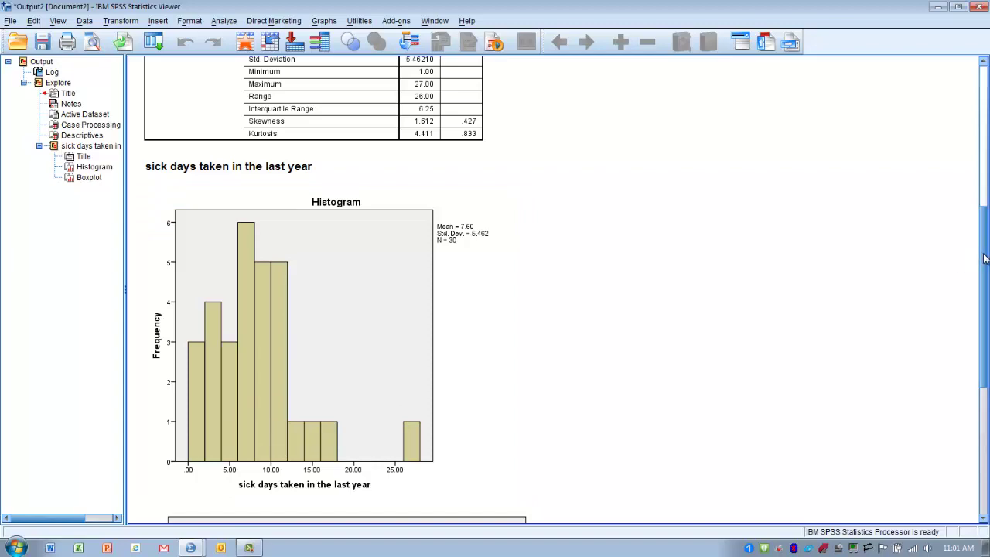
left_click_drag(983, 252, 963, 114)
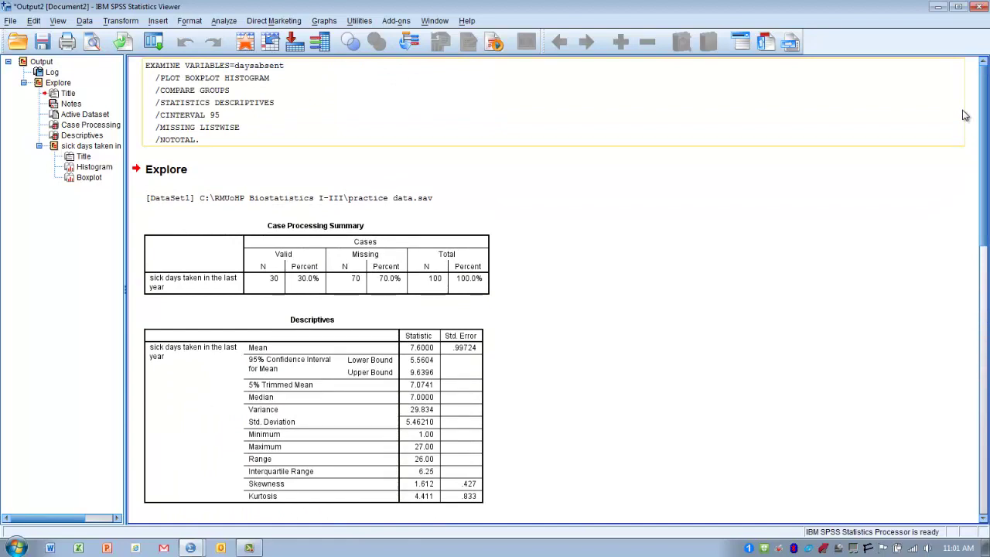
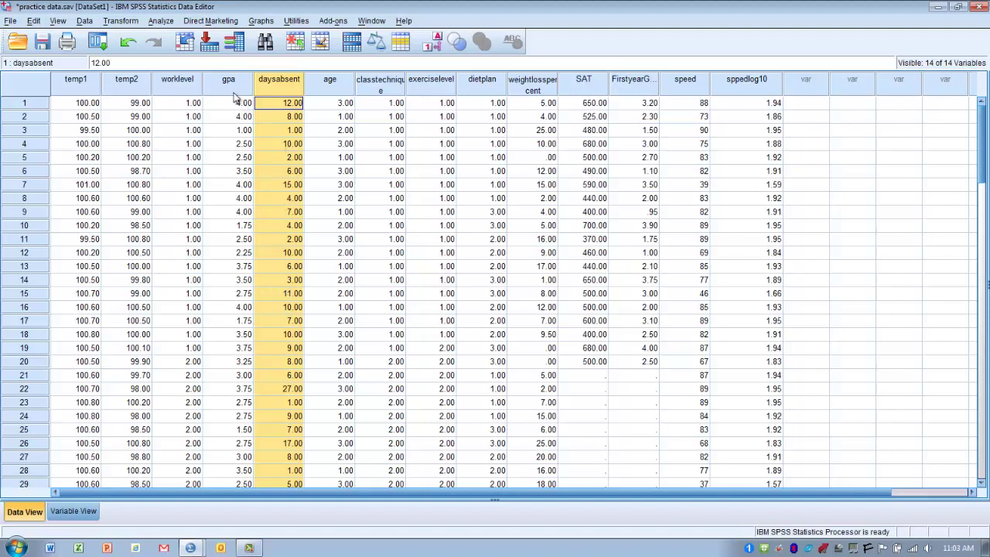
Step: Start a cleared Compute Variable definition and name the target variable daysabsentlog10
left_click(126, 22)
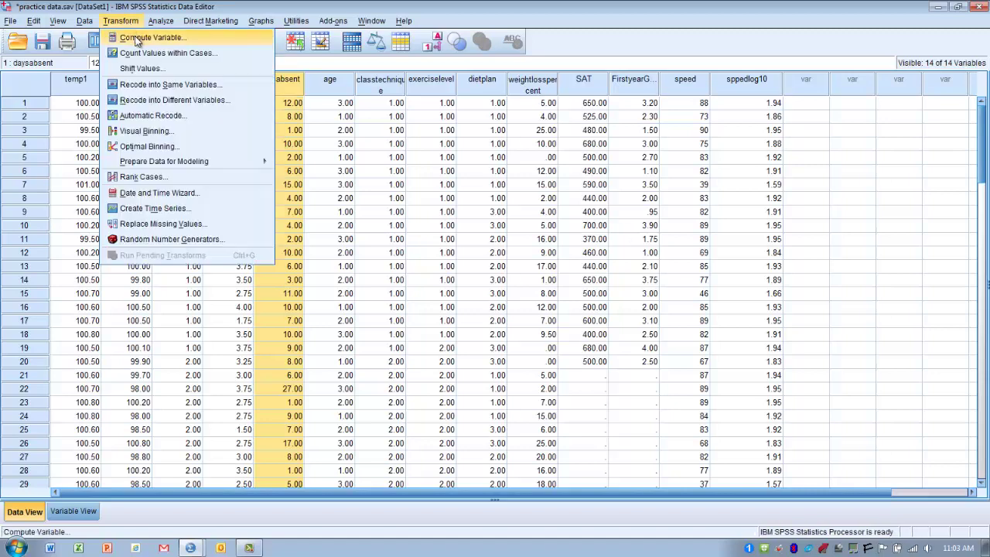
left_click(136, 39)
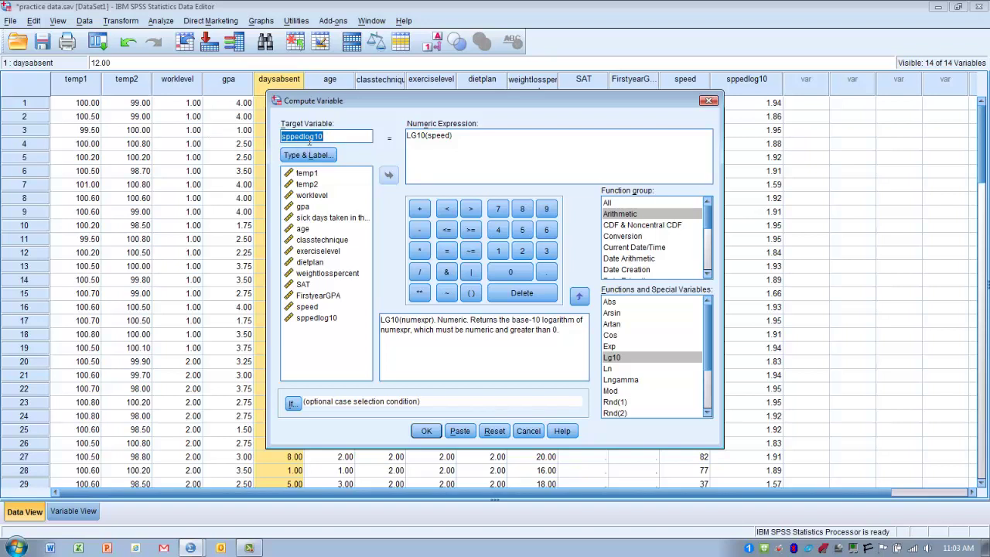
left_click(494, 431)
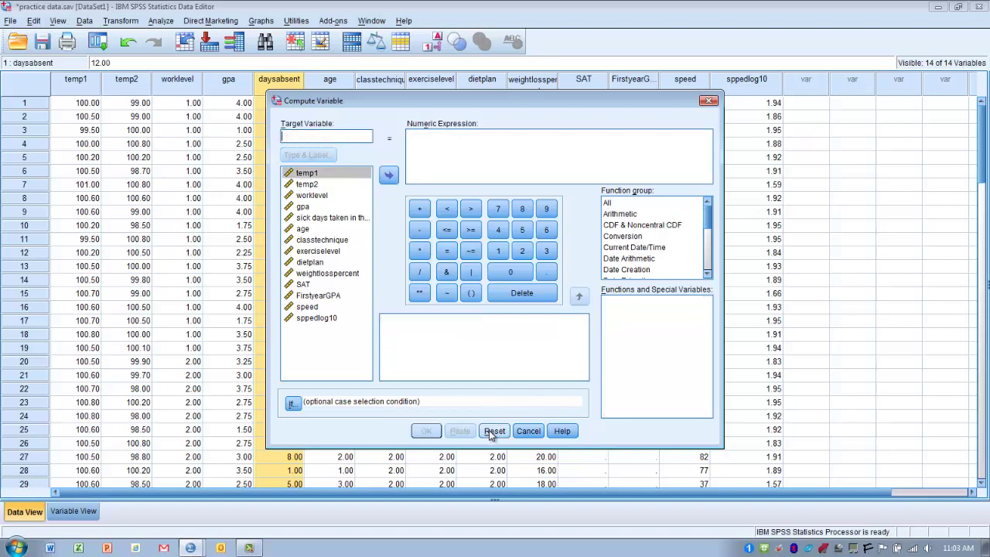
left_click(317, 136)
type("da")
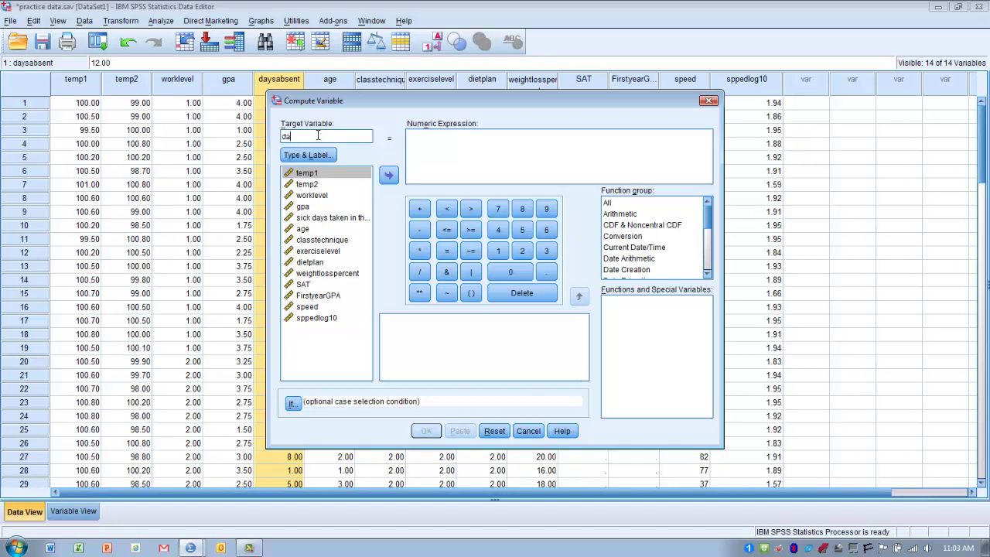
type("ysabsentlog10")
Step: Build the numeric expression LG10(daysabsent) with the arithmetic Lg10 function and compute the new variable
left_click(623, 214)
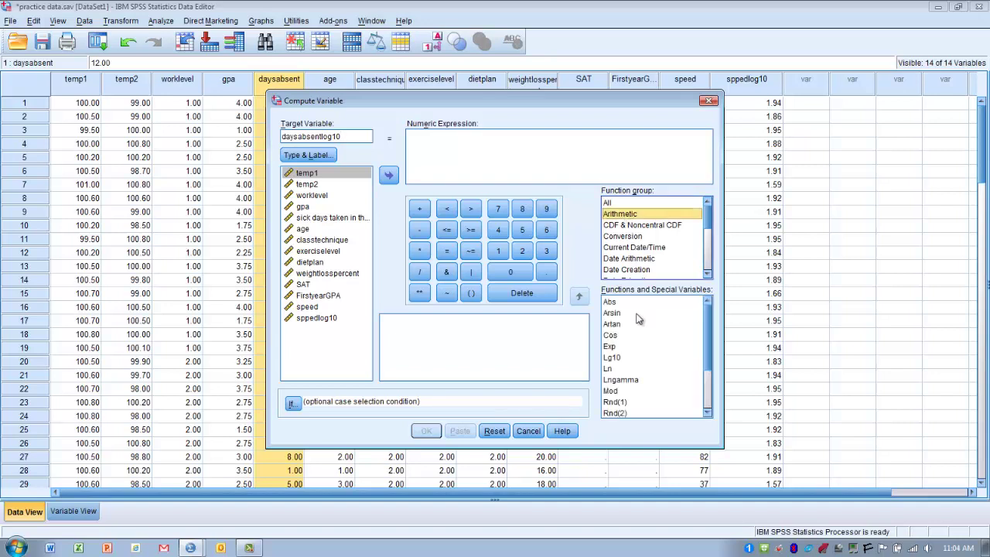
left_click(619, 359)
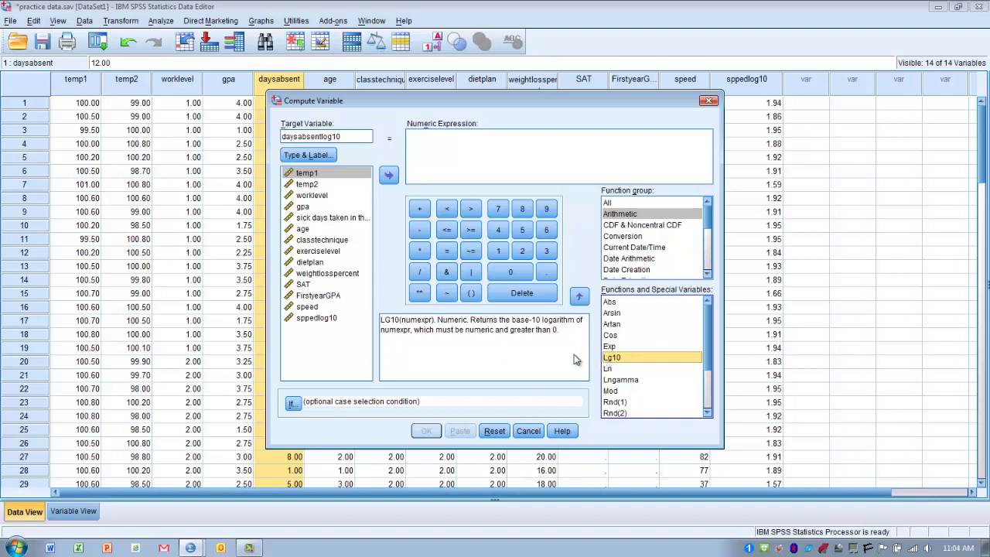
left_click(580, 298)
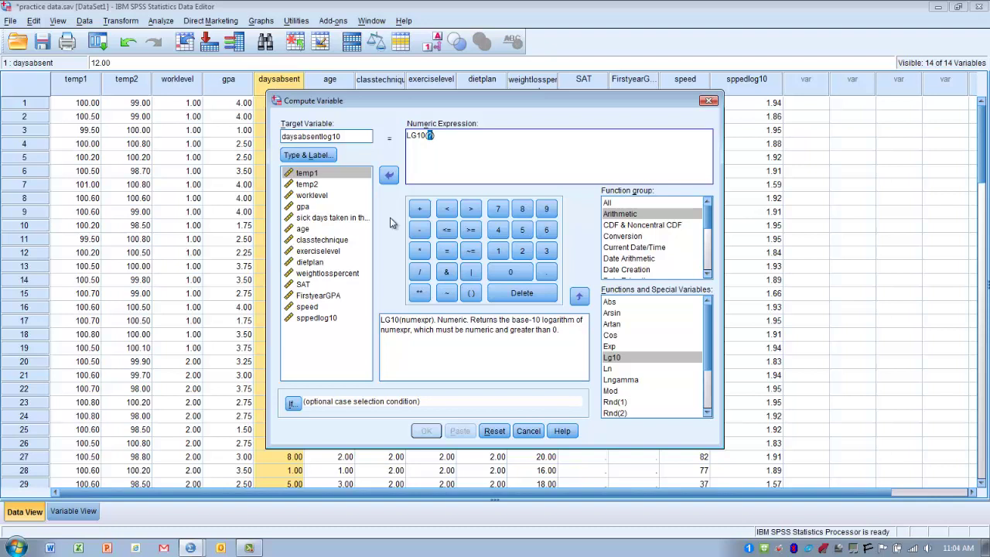
left_click(343, 220)
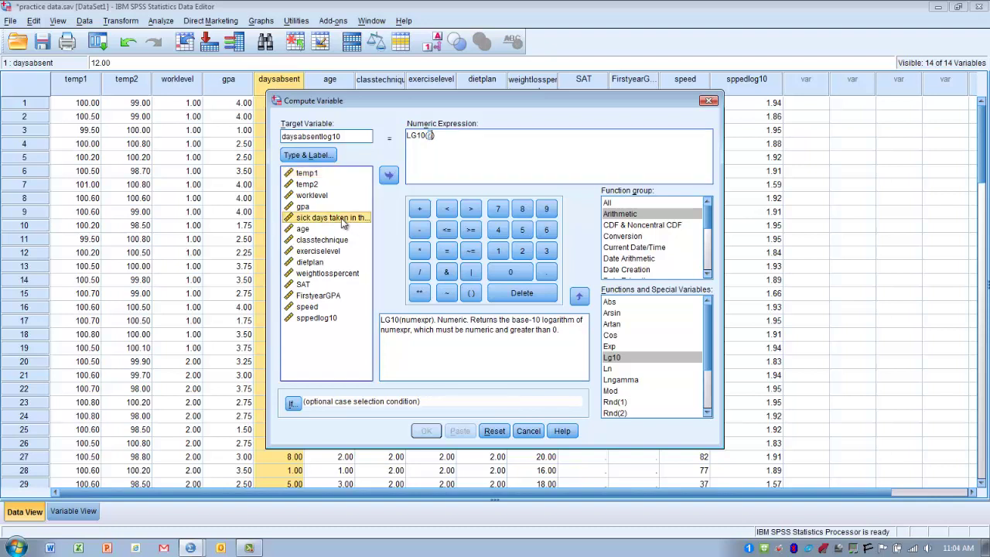
left_click(389, 176)
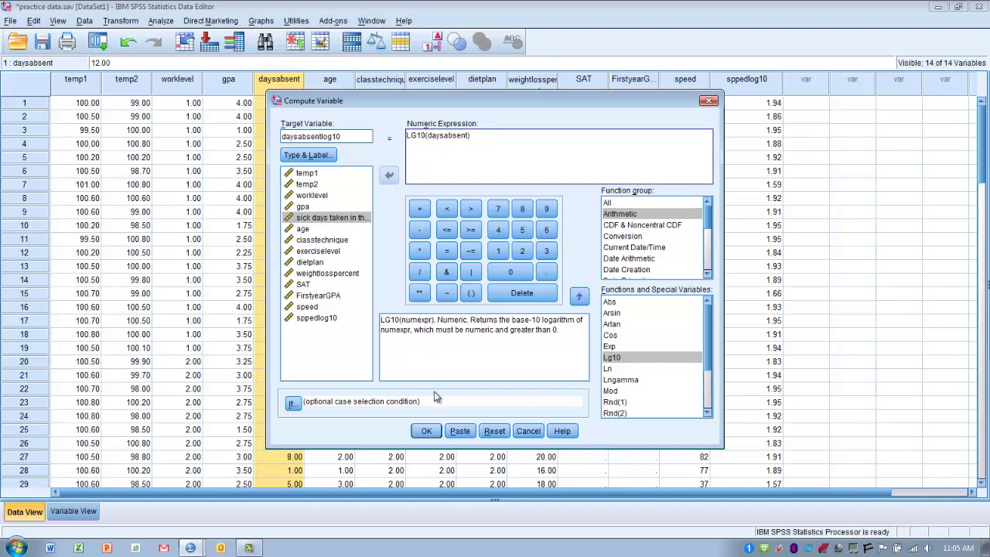
left_click(426, 431)
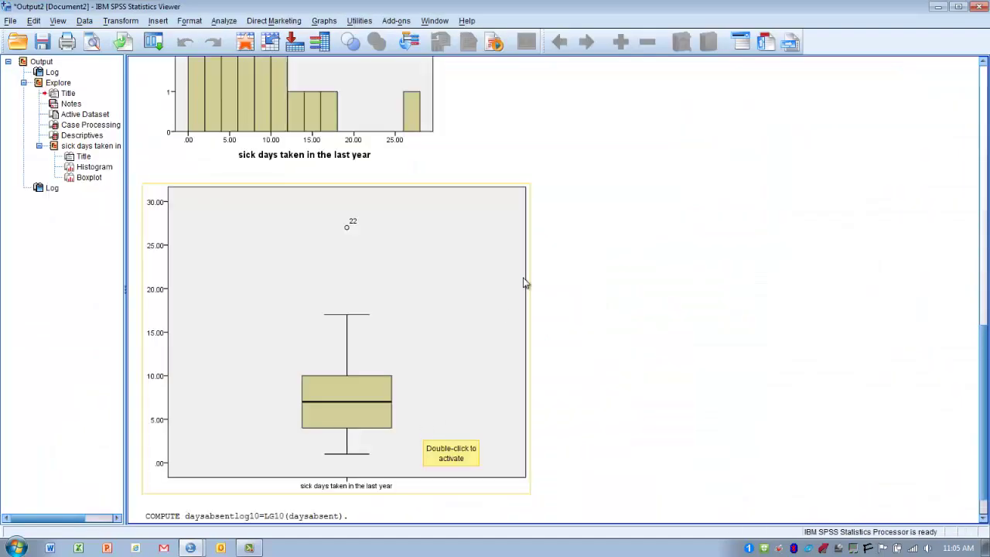
Step: Close the output document without saving it and select the daysabsentlog10 column in the data
left_click(978, 6)
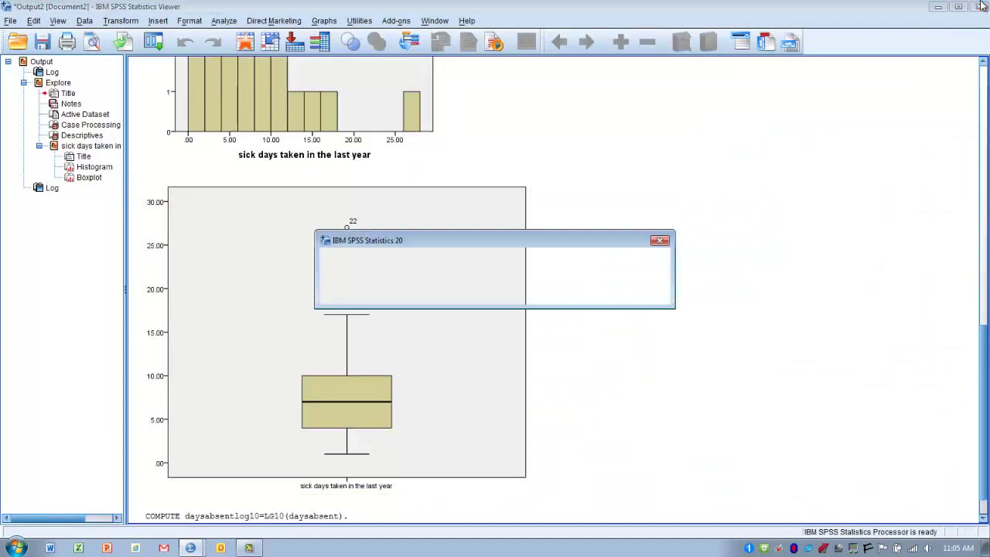
left_click(494, 291)
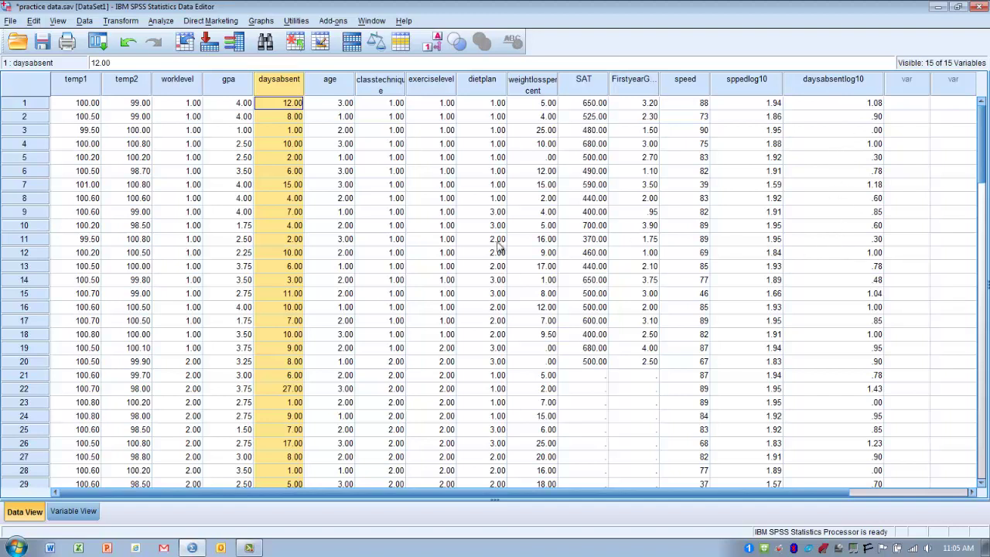
left_click(824, 91)
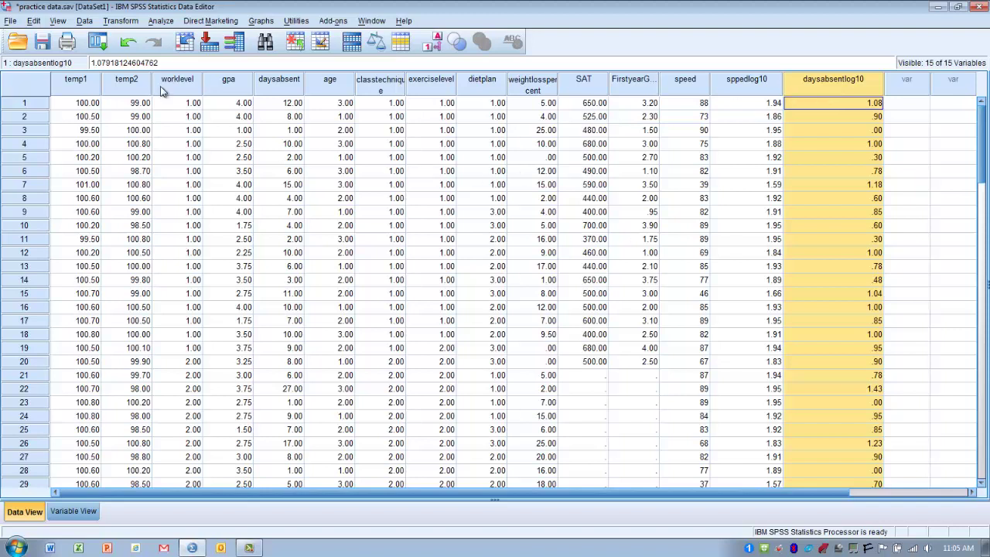
Step: Reopen the Explore analysis and replace the sick days variable with daysabsentlog10 in the dependent list
left_click(158, 20)
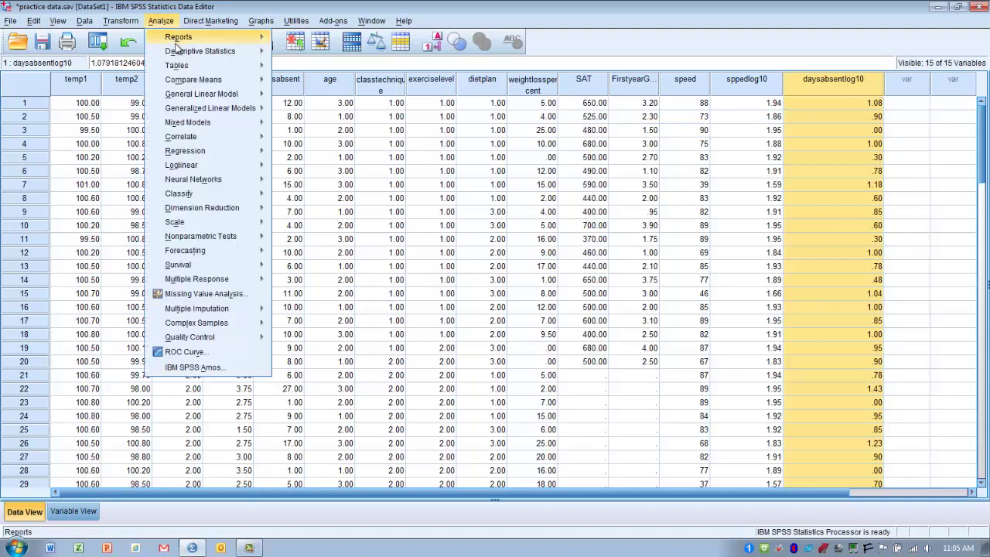
mouse_move(183, 52)
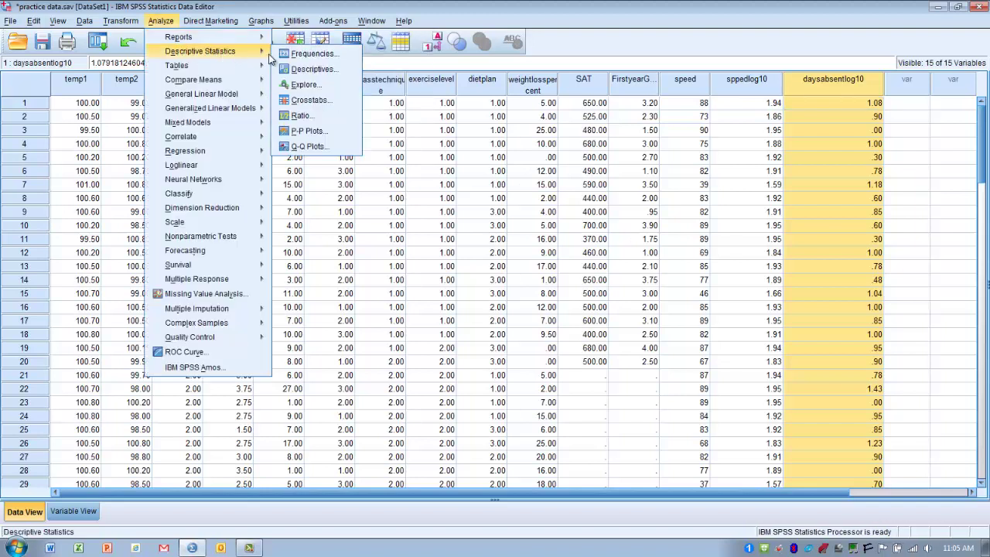
left_click(302, 85)
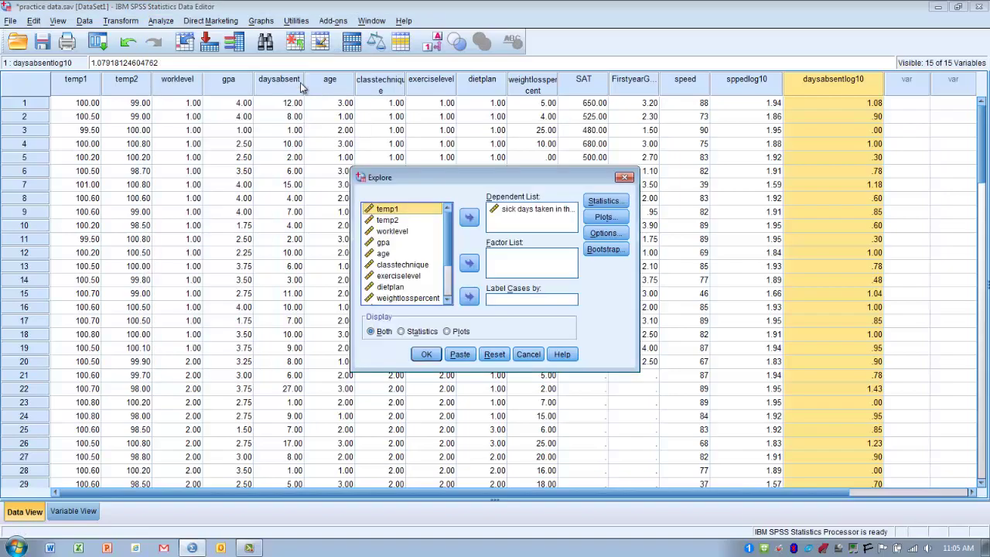
left_click(517, 211)
left_click(470, 217)
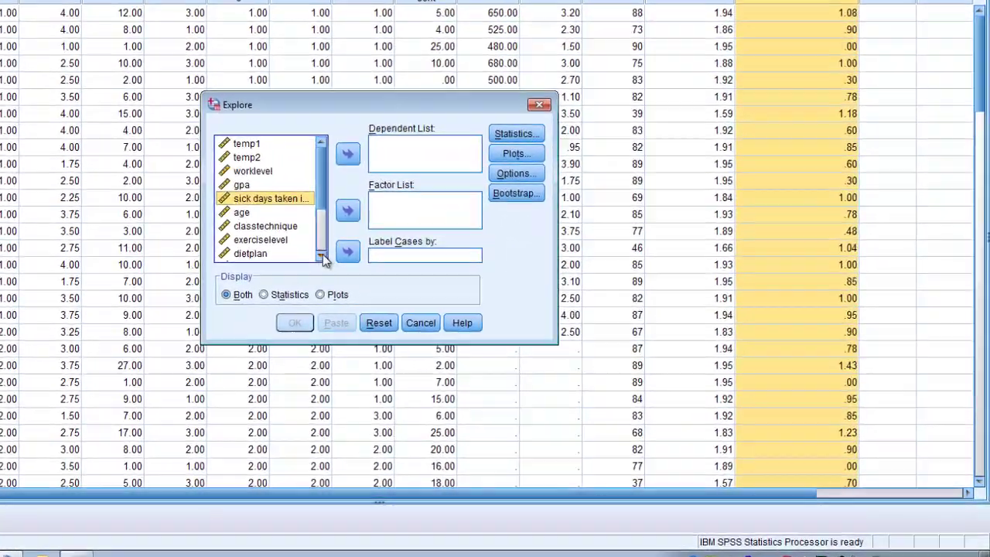
left_click(322, 255)
left_click(322, 255)
left_click(322, 255)
left_click(322, 255)
left_click(322, 255)
left_click(322, 255)
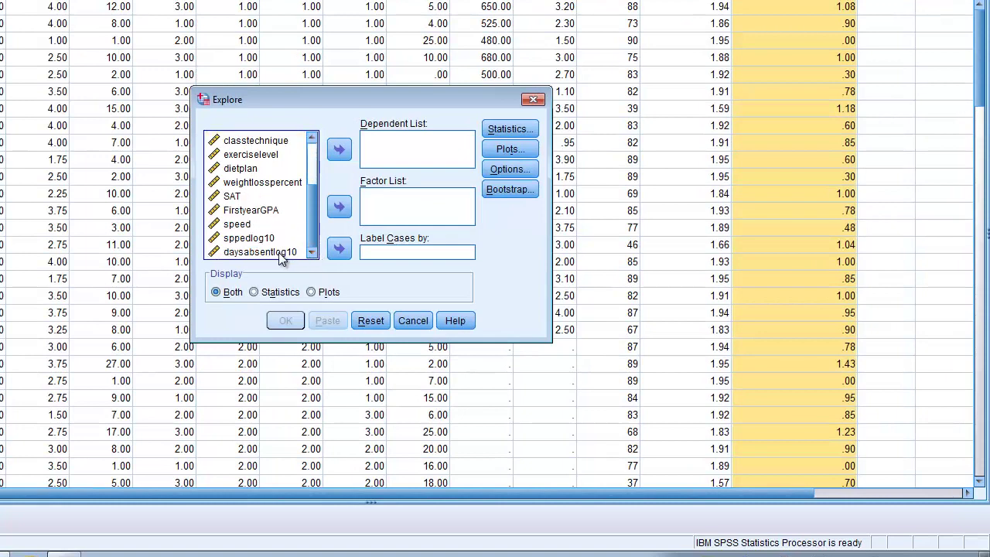
left_click(280, 251)
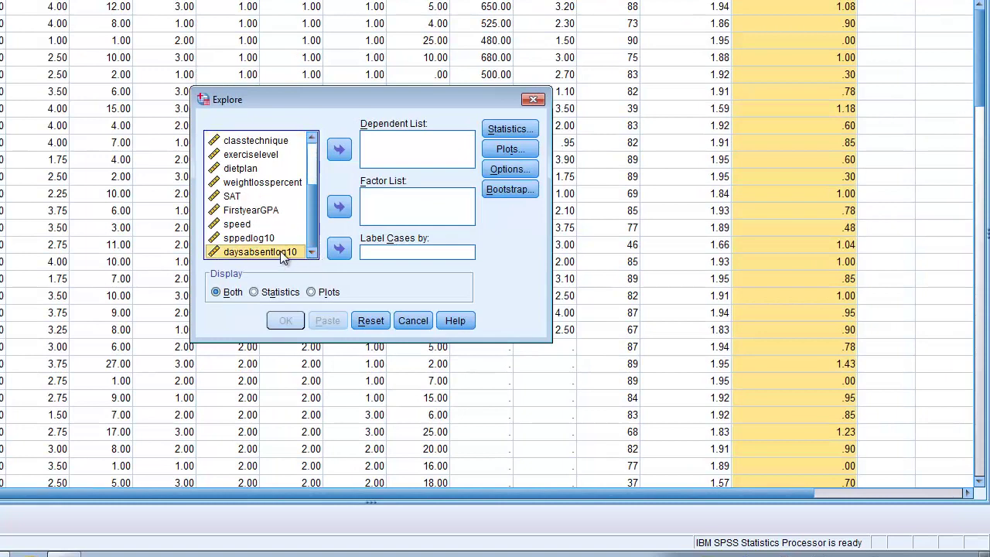
left_click(339, 150)
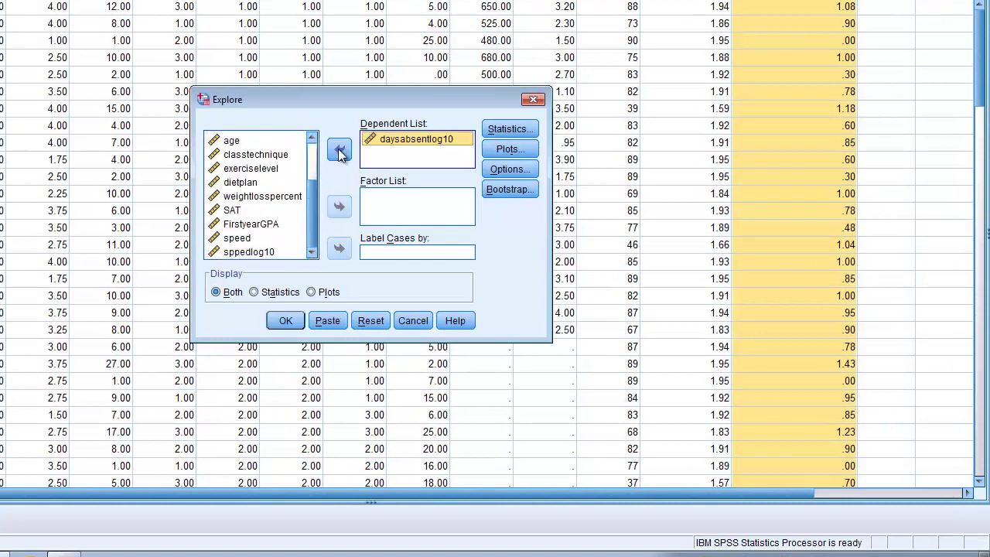
Step: Run the Explore analysis on daysabsentlog10 with descriptives at a 95% confidence interval, a factor-levels-together boxplot and a histogram
left_click(489, 131)
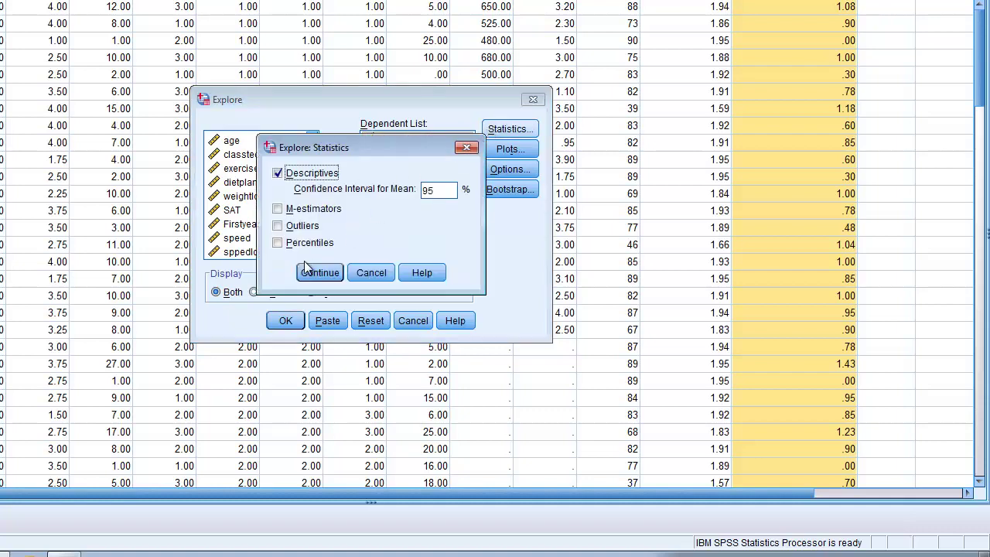
left_click(313, 273)
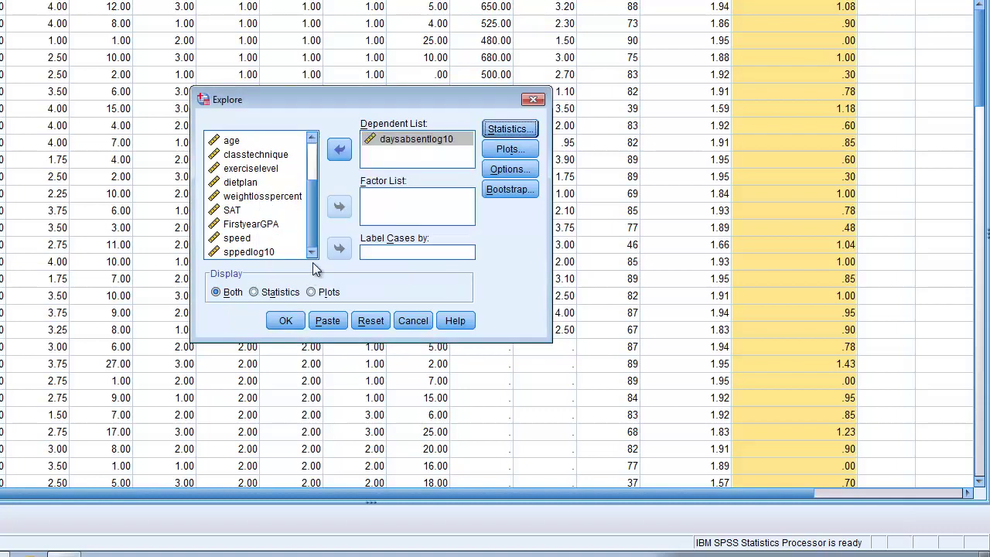
left_click(504, 150)
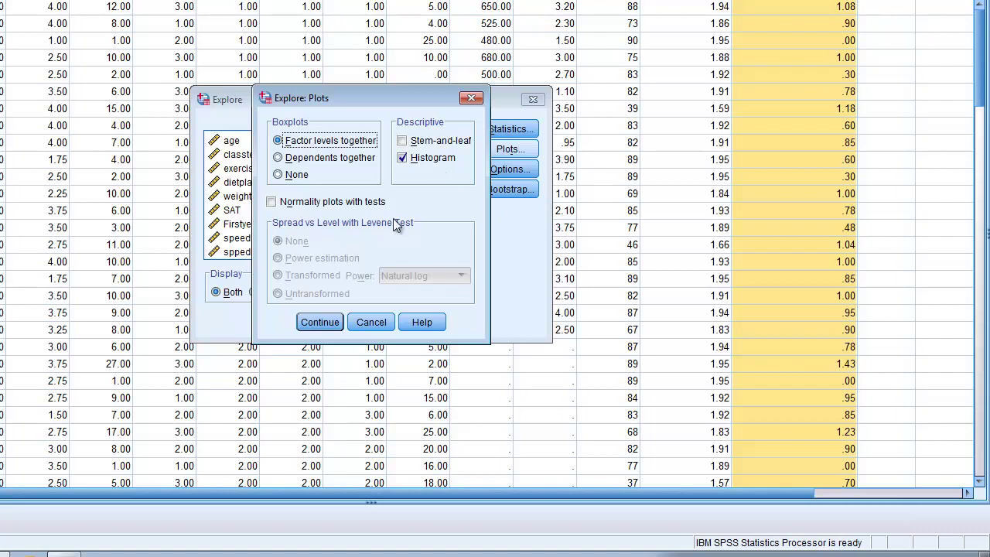
left_click(319, 322)
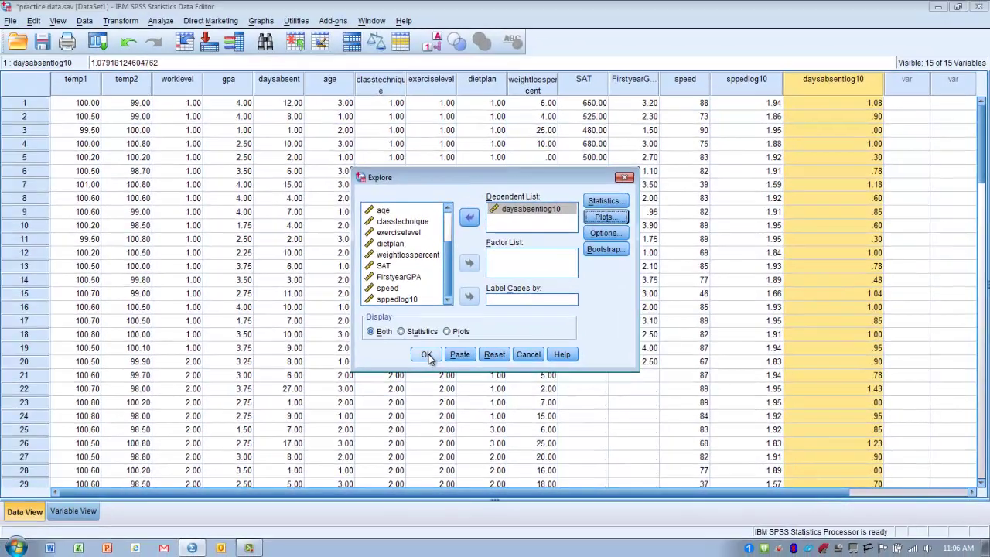
left_click(426, 354)
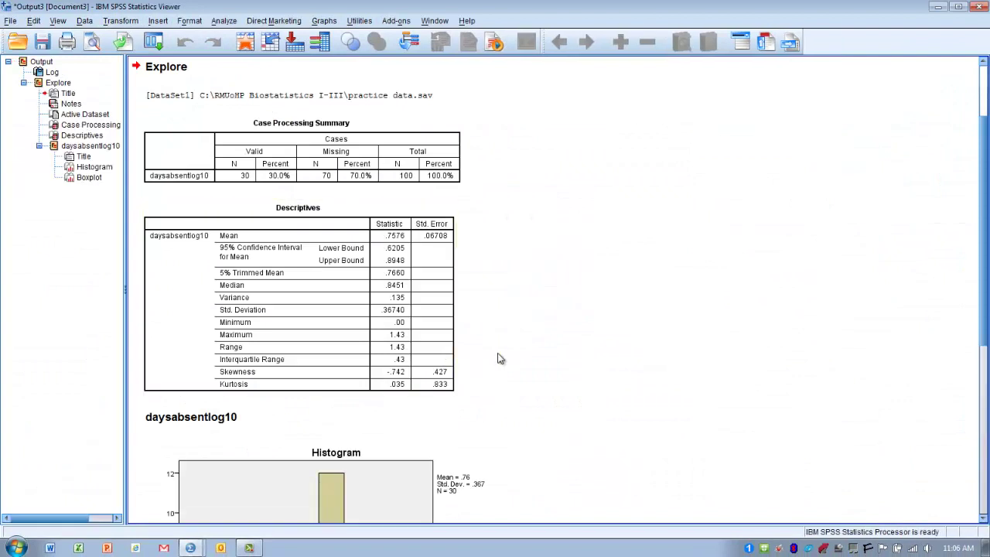
Step: Examine the descriptives table, including skewness and kurtosis, and the histogram of daysabsentlog10 in the output
left_click(445, 348)
left_click(983, 520)
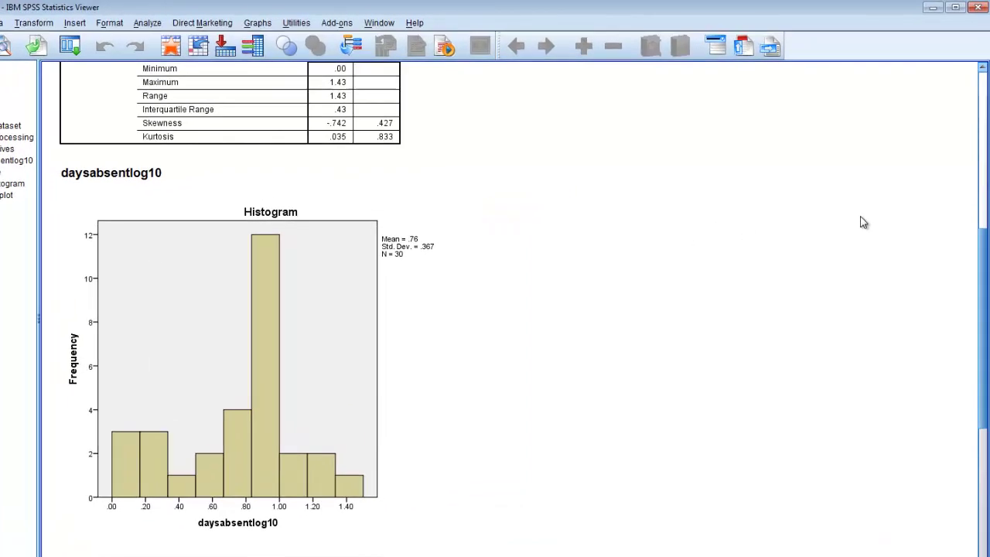
left_click_drag(975, 283, 965, 132)
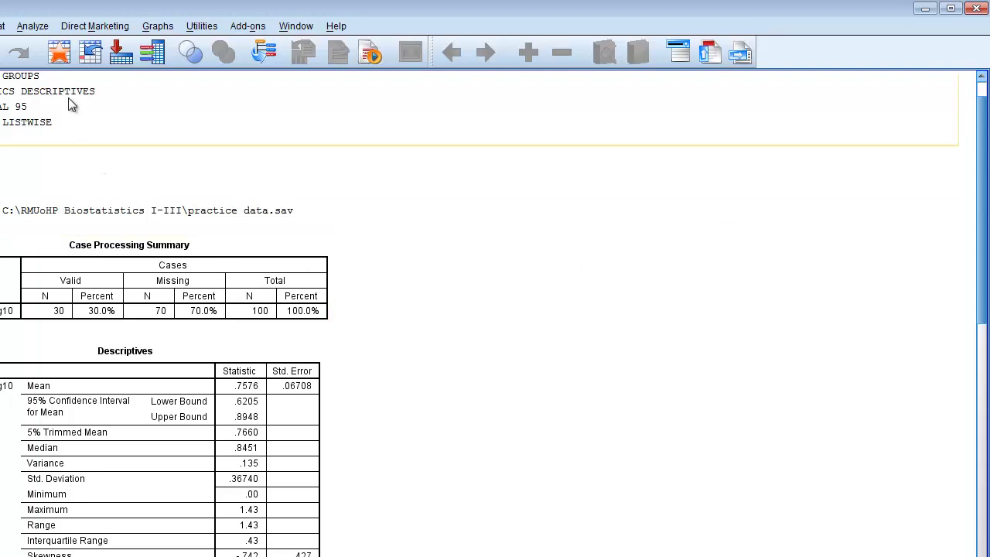
Step: Return to the data and delete the daysabsentlog10 and sppedlog10 variables
left_click(61, 56)
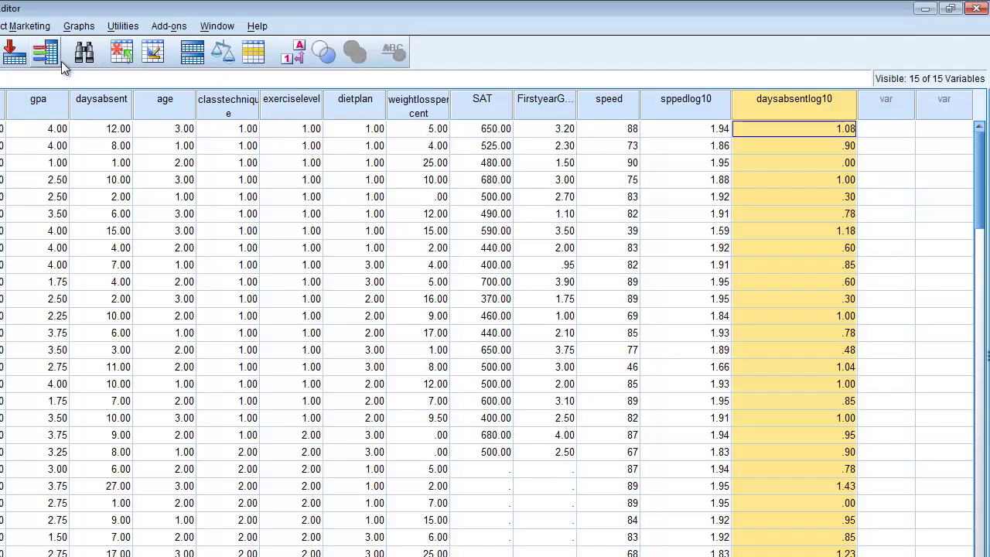
left_click(101, 106)
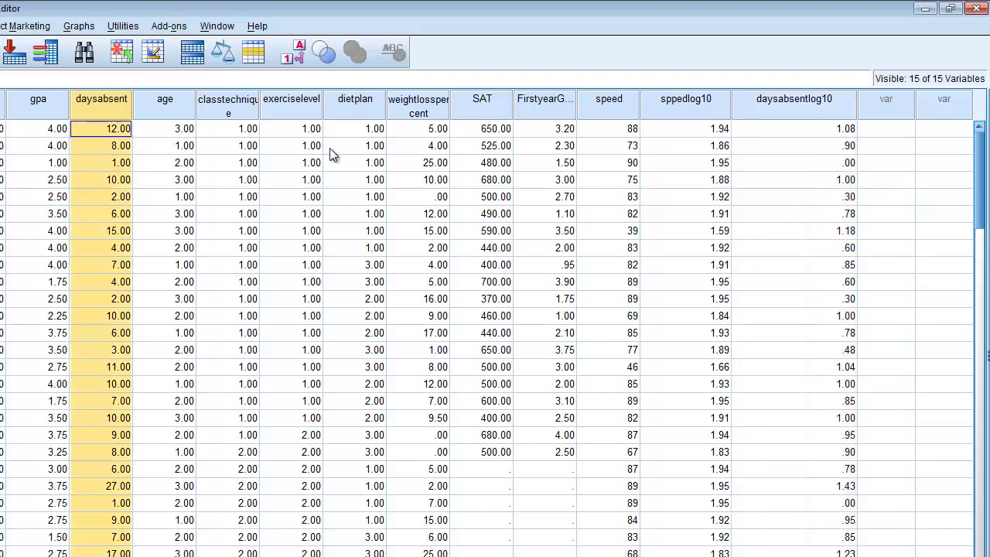
left_click(772, 115)
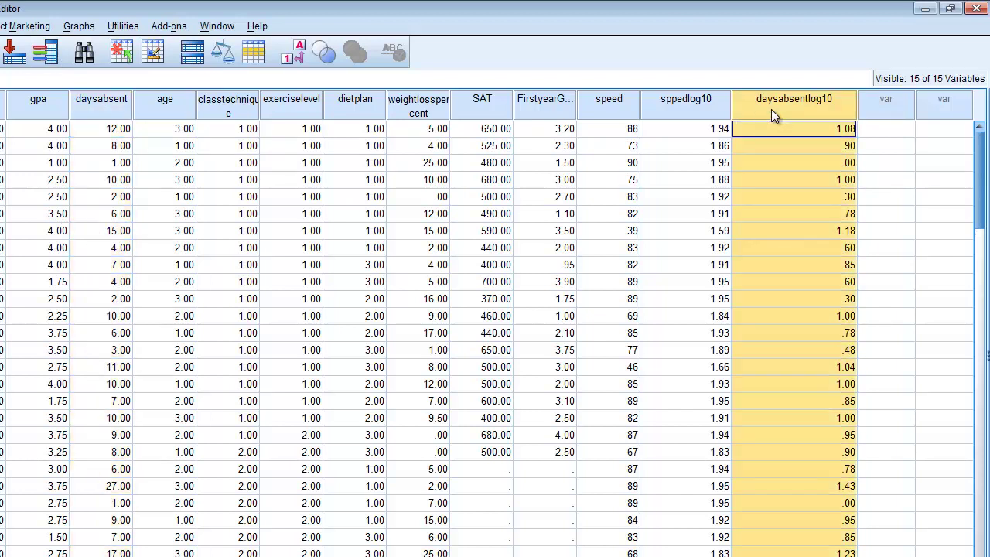
key("Delete")
left_click(688, 110)
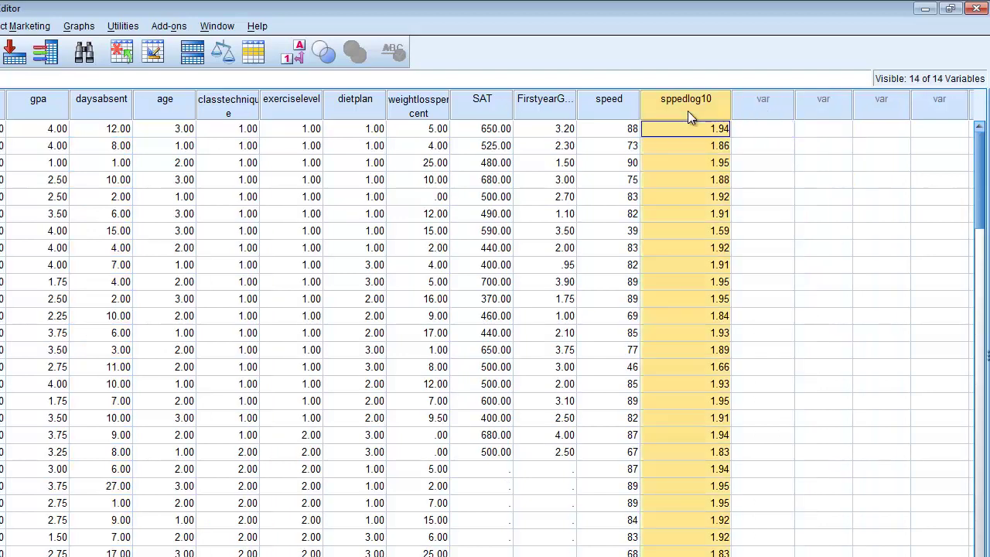
key("Delete")
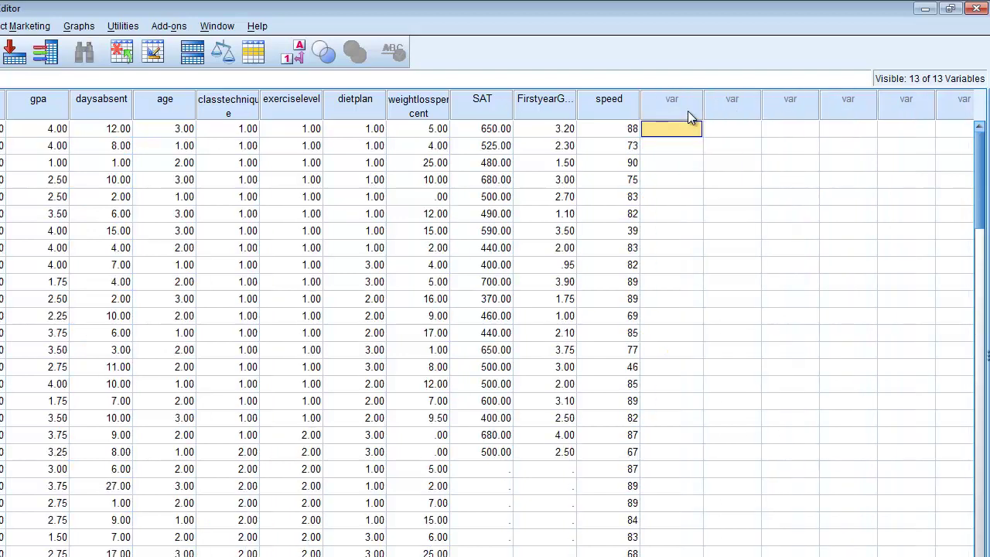
Step: Set the daysabsent values in rows 3 and 14 to 0
left_click(109, 110)
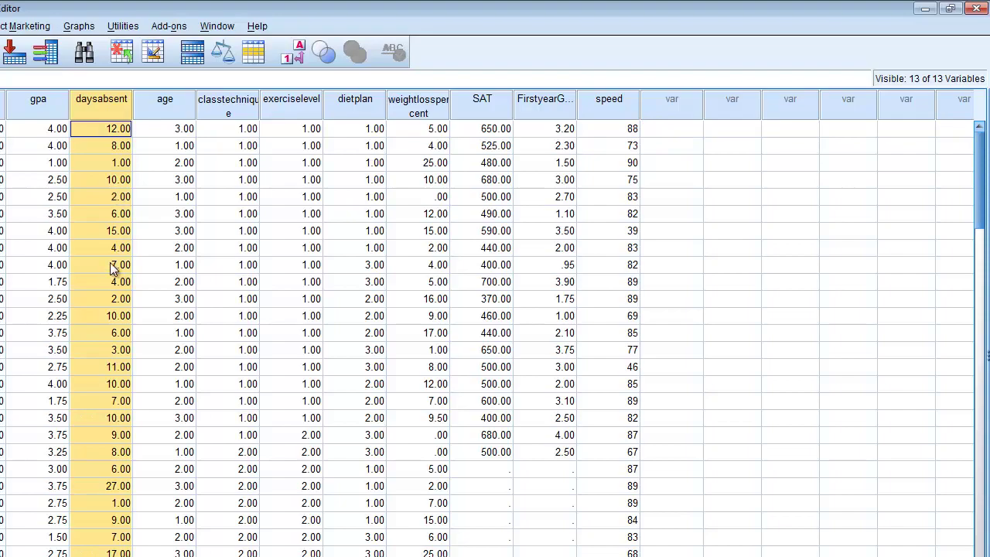
left_click(118, 164)
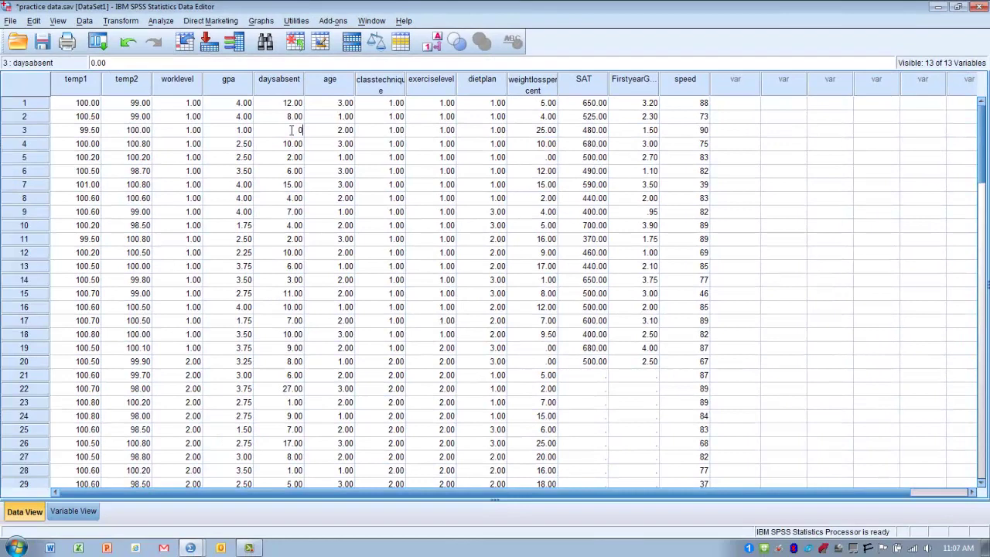
key("Down")
key("Down")
key("Down")
key("Down")
key("Down")
key("Down")
key("Down")
key("Down")
key("Down")
key("Down")
key("Down")
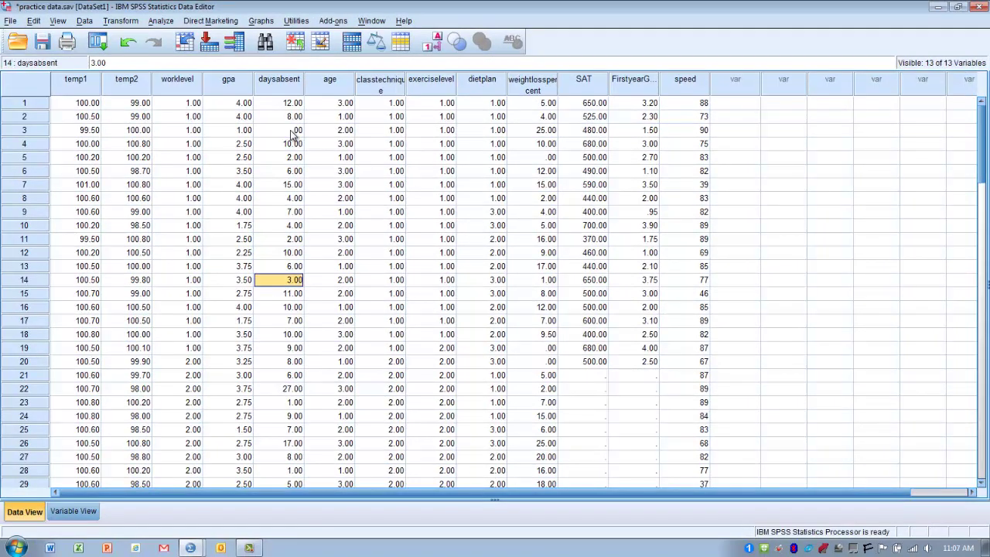
type("0")
key("Return")
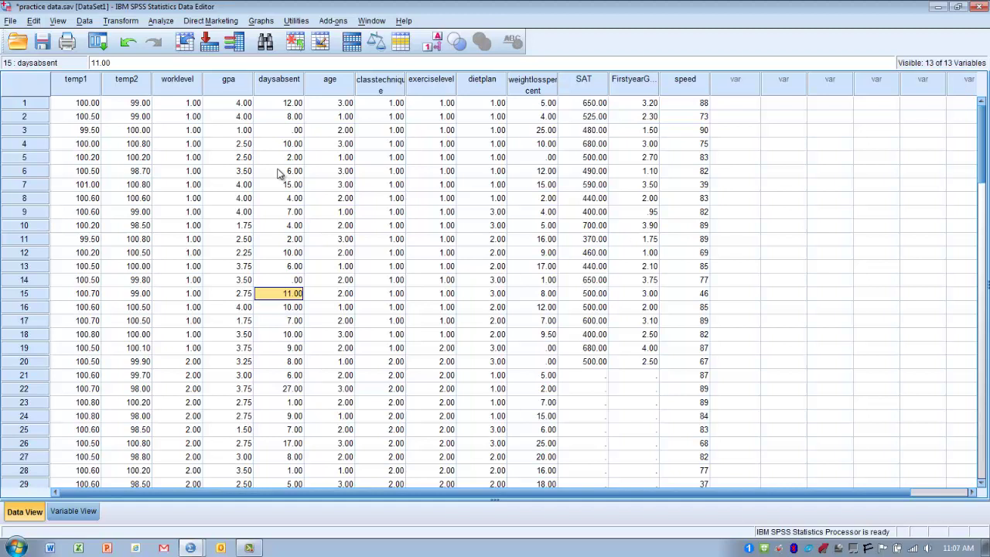
Step: Start a cleared Compute Variable definition with daysabsentlog10 as the target variable
left_click(121, 21)
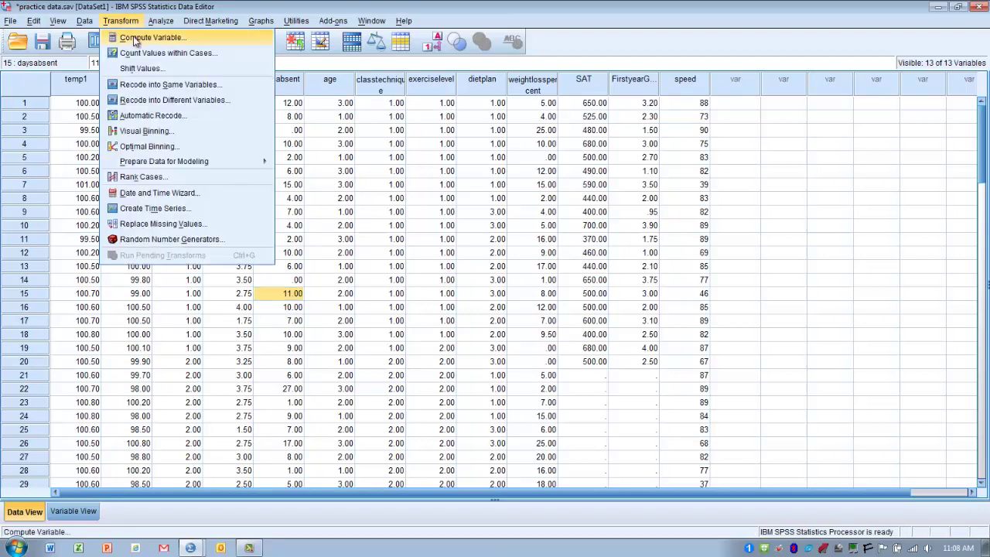
left_click(136, 39)
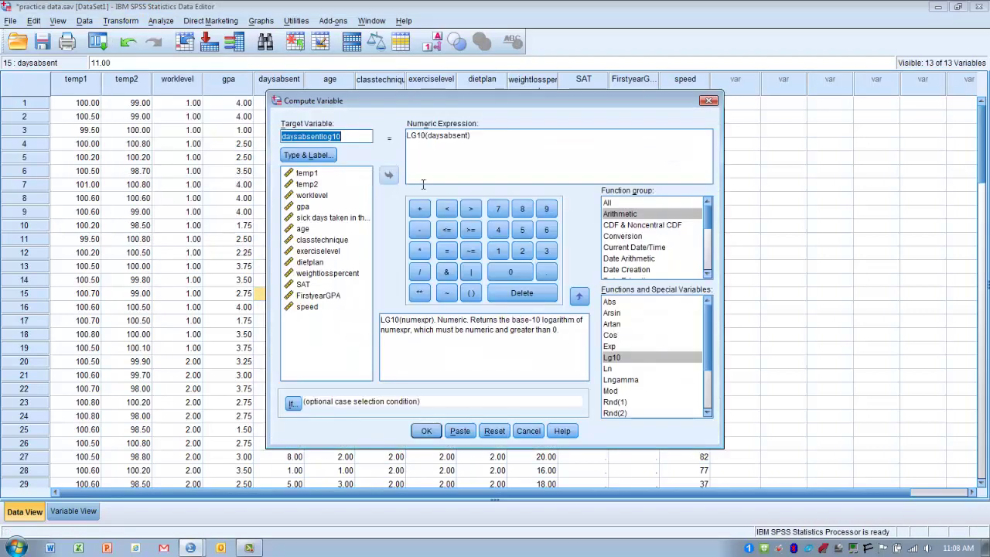
left_click(494, 431)
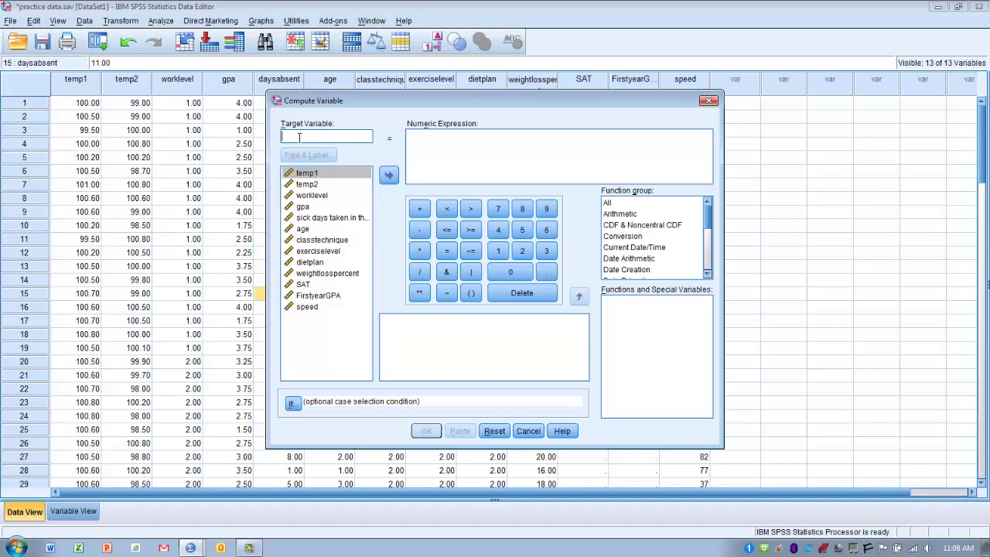
type("days")
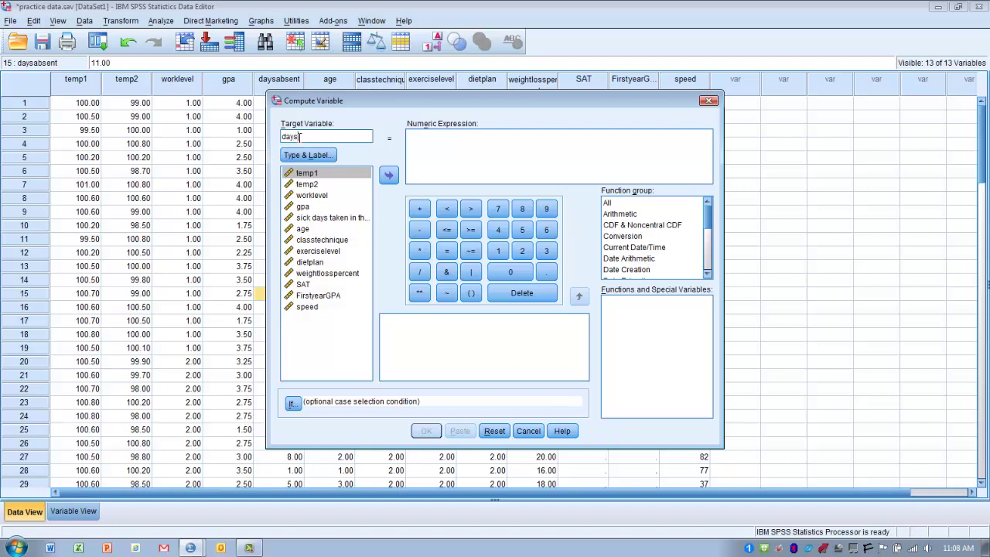
type("absentlog10")
Step: Build the expression LG10(daysabsent+1) with the arithmetic Lg10 function and dismiss the definition without computing it
left_click(621, 217)
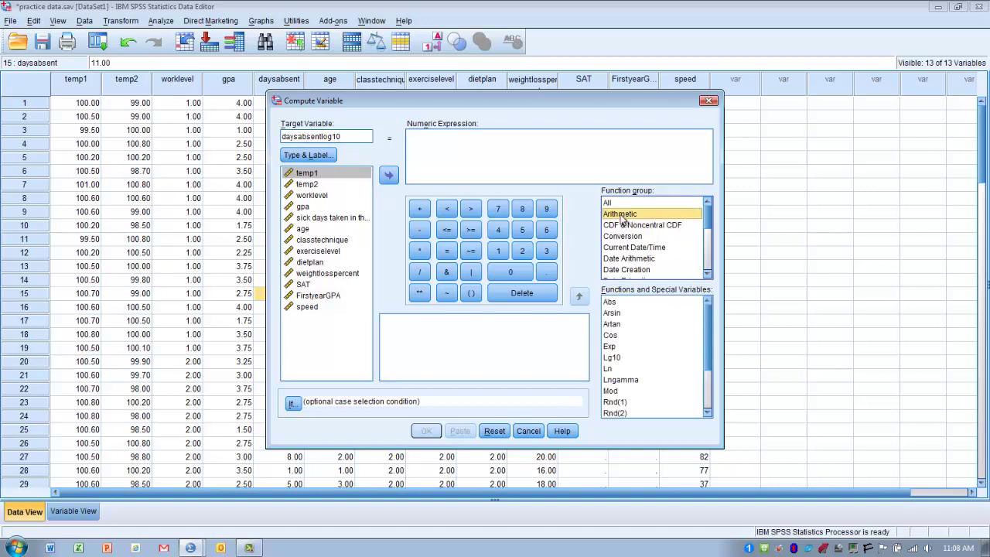
left_click(618, 359)
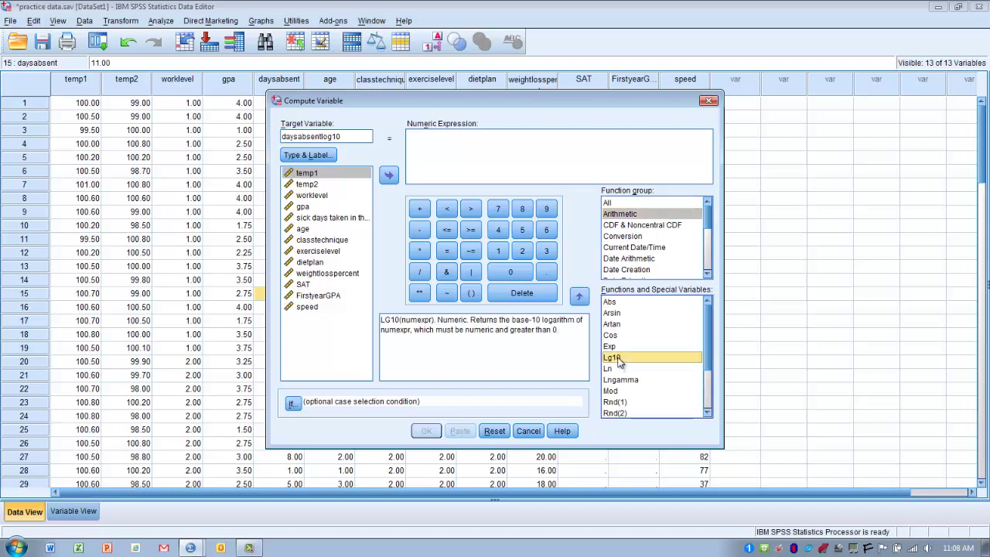
left_click(580, 298)
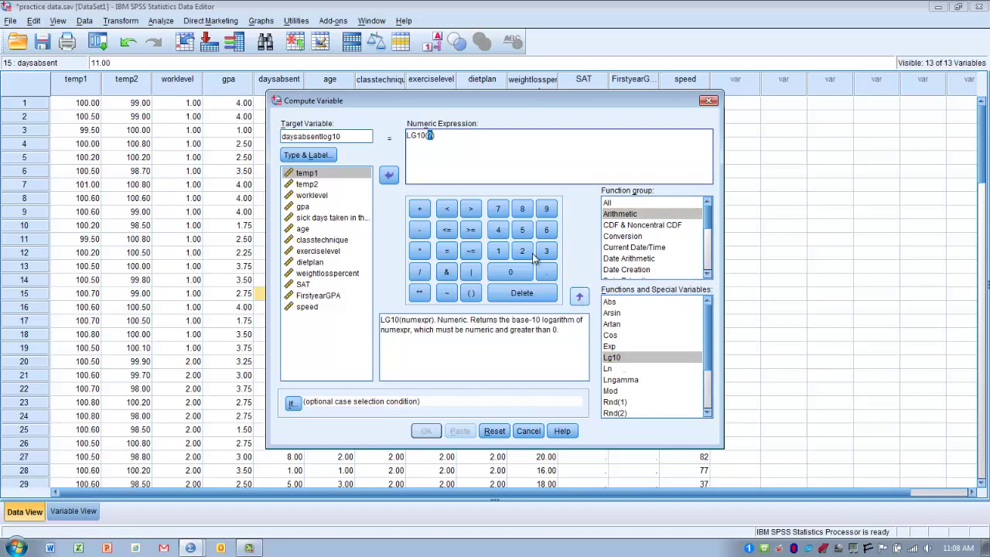
left_click(347, 217)
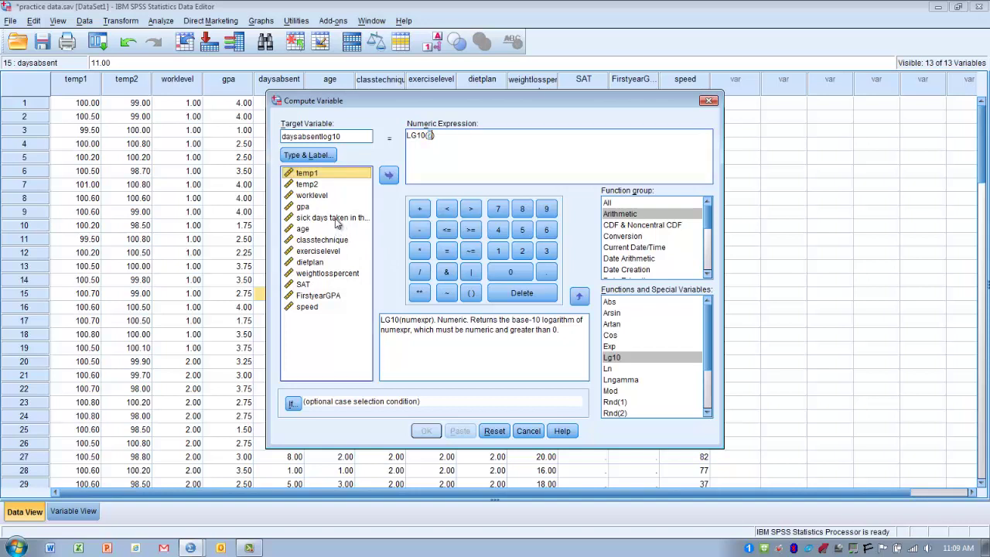
left_click(389, 176)
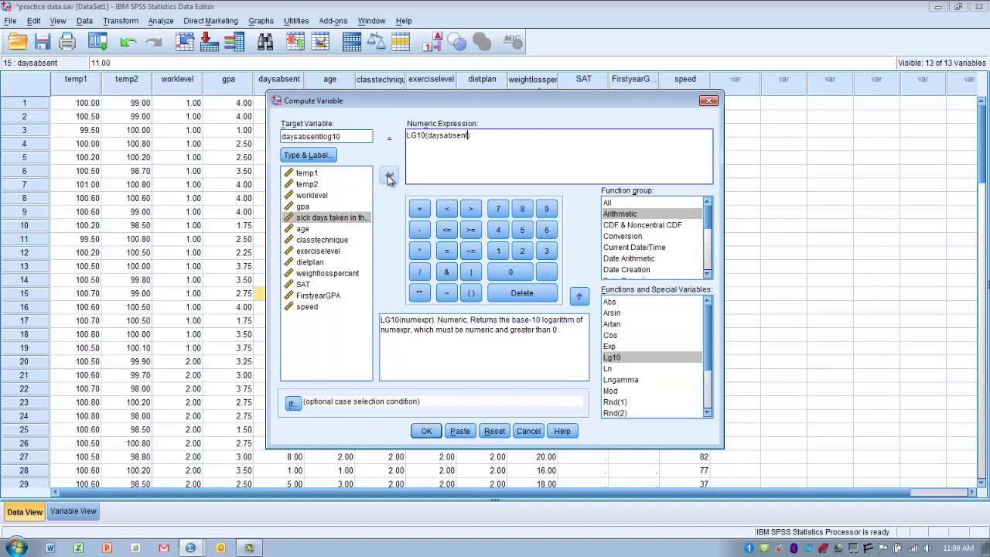
left_click(419, 209)
left_click(499, 251)
left_click(529, 430)
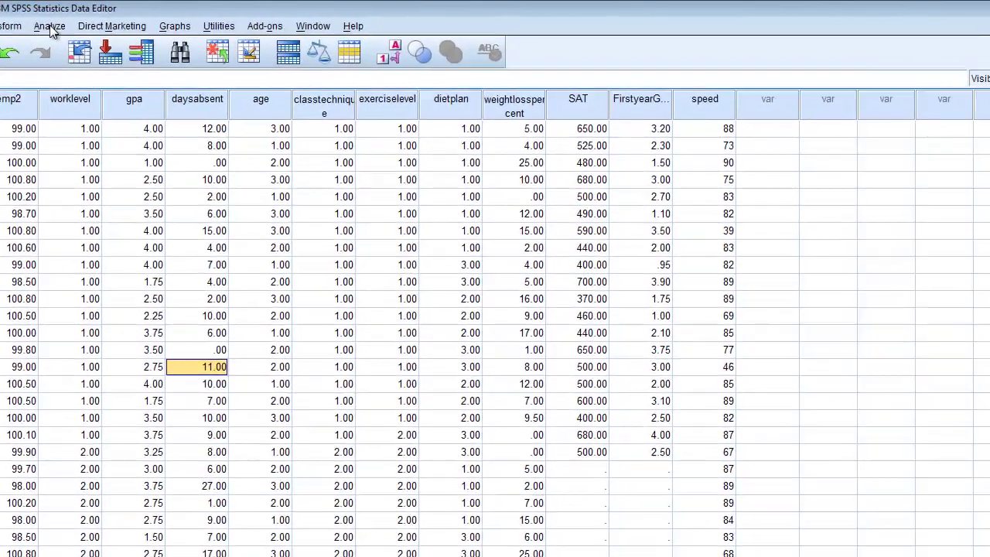
Step: Open the Explore analysis and add speed to the dependent list
left_click(49, 27)
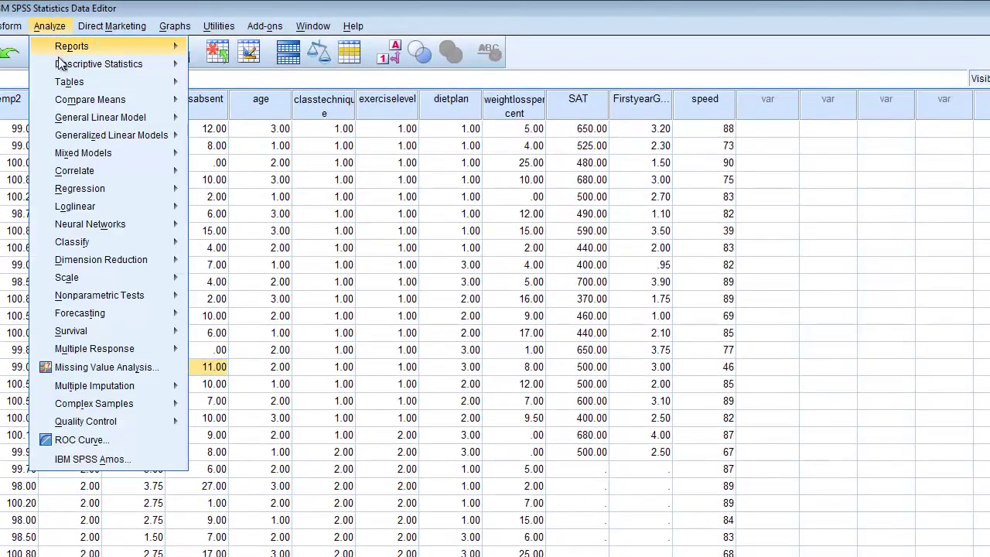
mouse_move(92, 65)
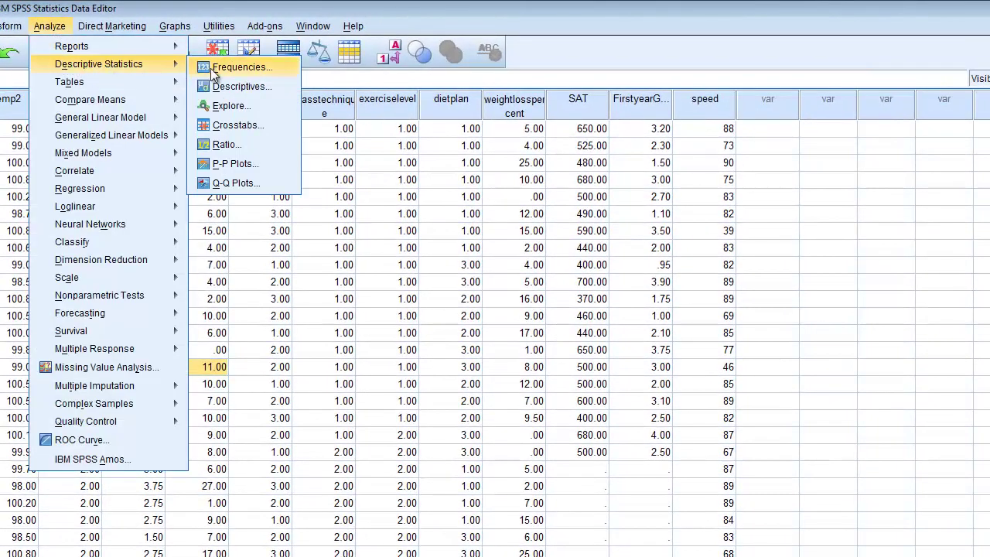
left_click(229, 108)
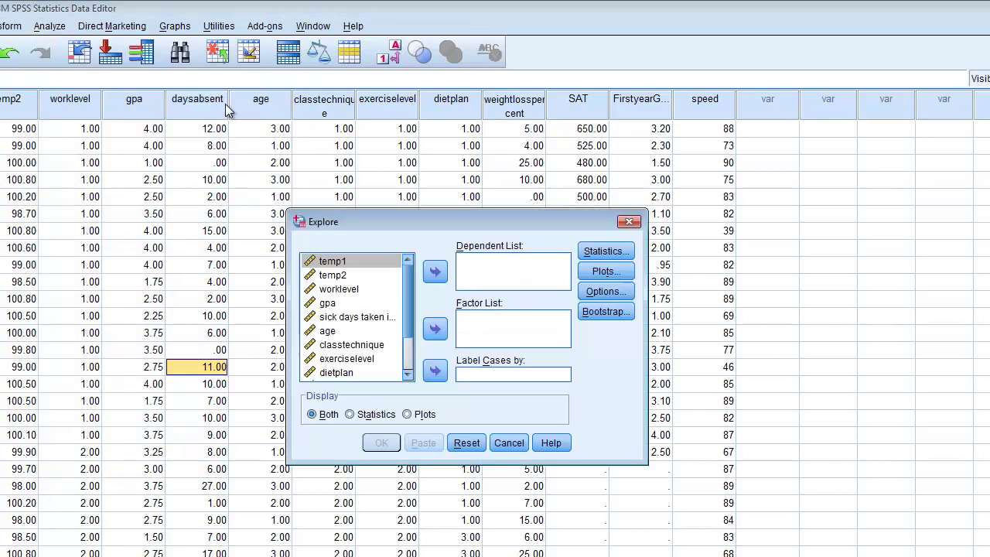
left_click(408, 377)
left_click(408, 376)
left_click(408, 376)
left_click(409, 377)
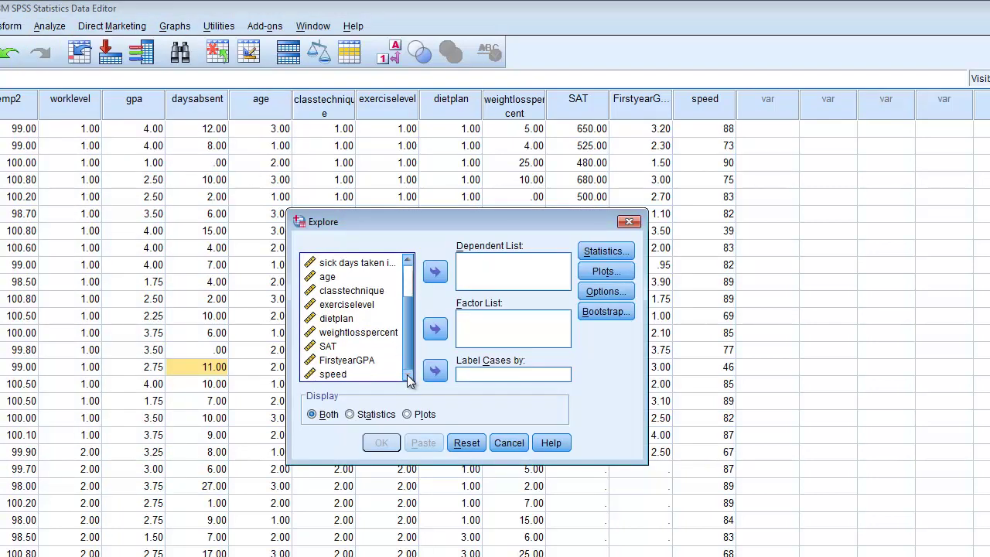
left_click(349, 376)
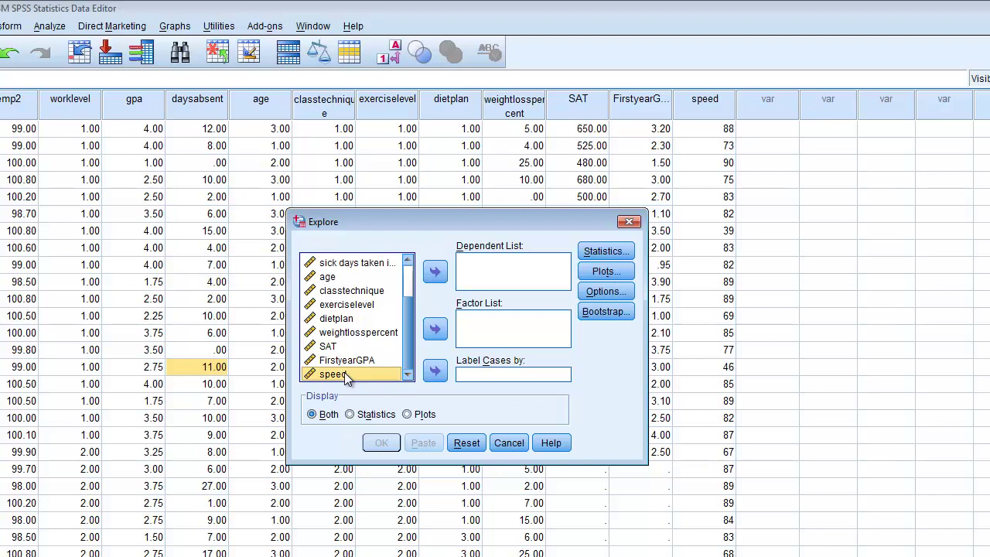
left_click(436, 272)
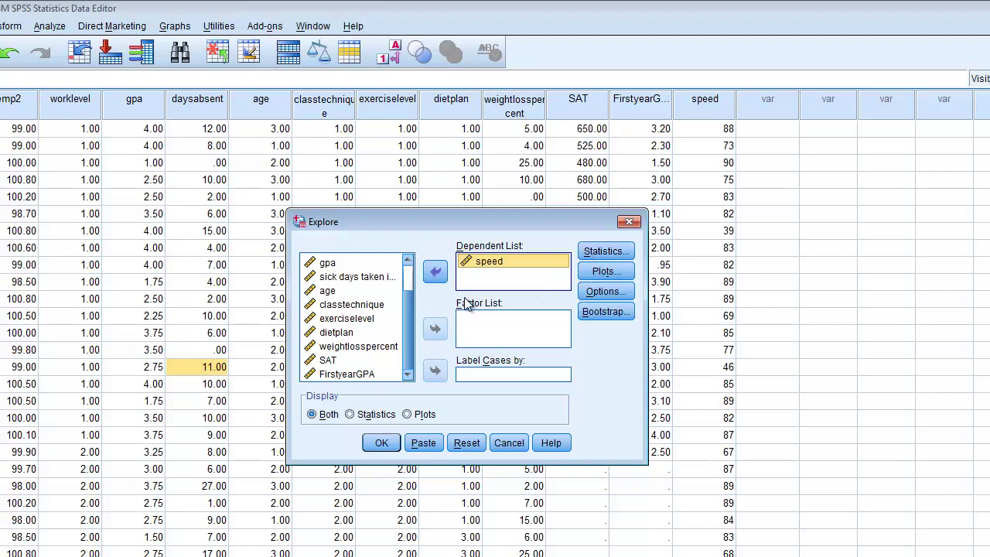
Step: Run the Explore analysis on speed with descriptives at 95% confidence and a histogram, and inspect the resulting histogram
left_click(589, 253)
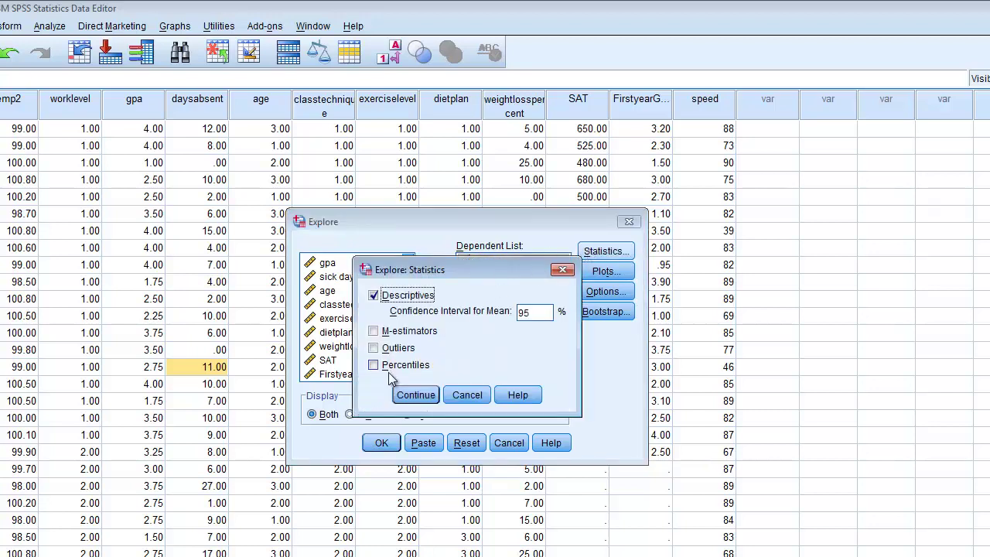
left_click(410, 395)
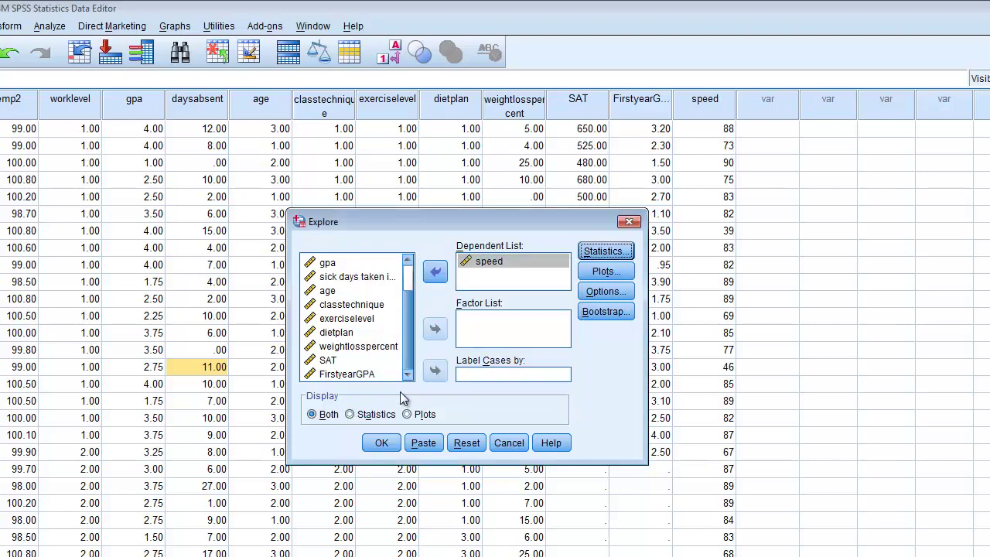
left_click(604, 272)
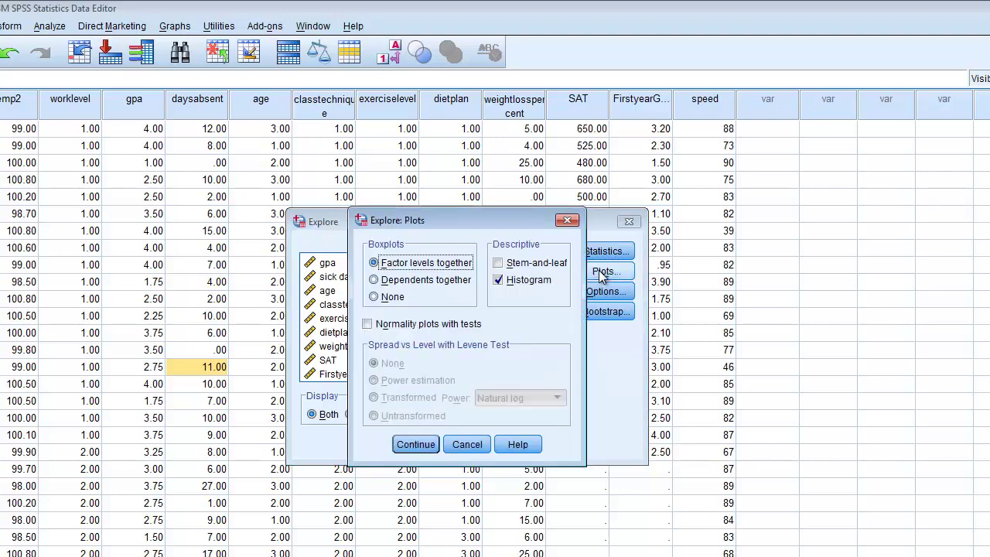
left_click(416, 449)
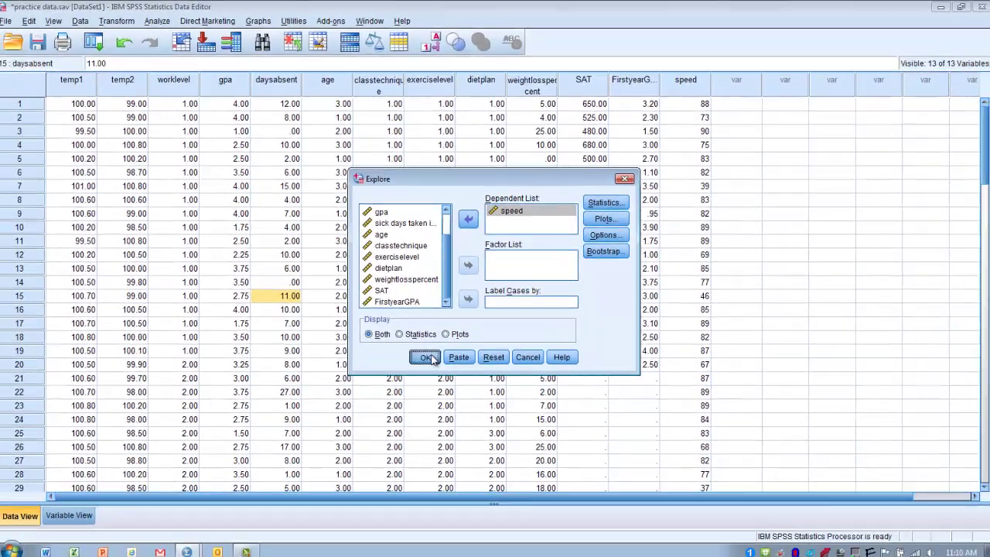
left_click(390, 439)
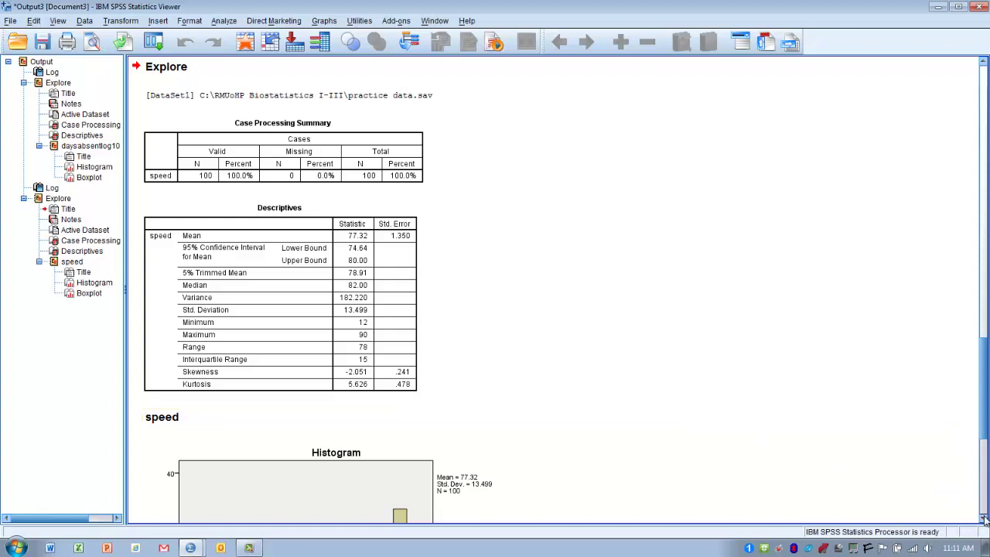
left_click(984, 519)
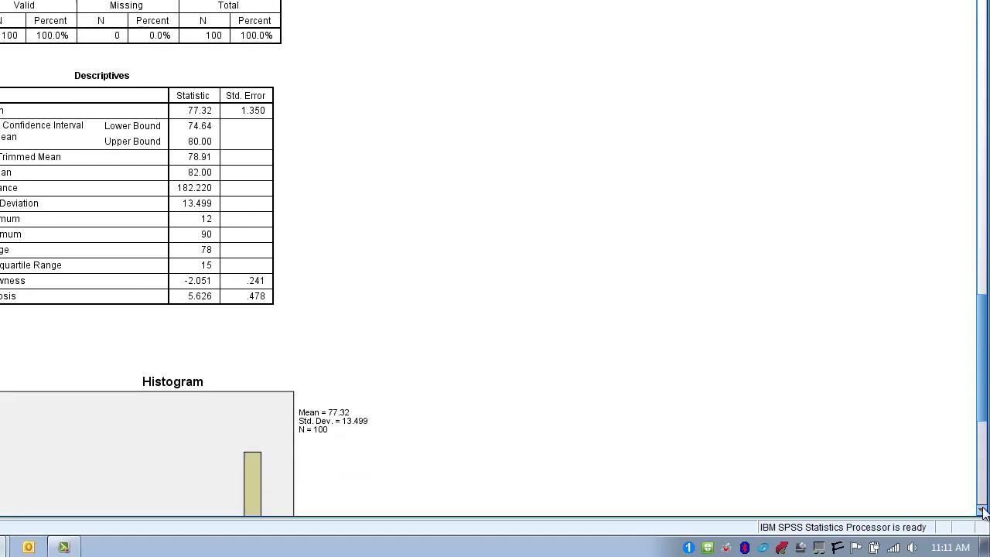
left_click_drag(984, 512, 983, 512)
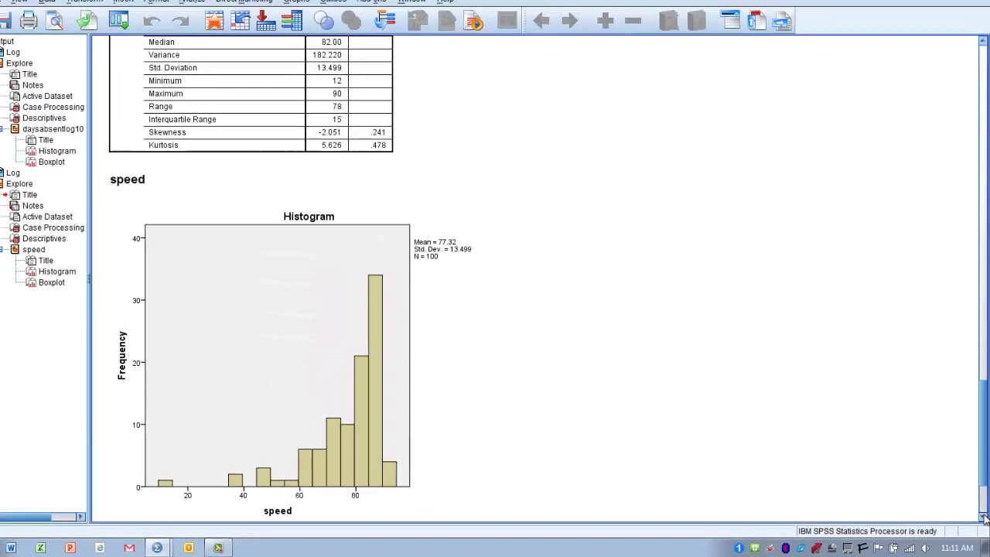
left_click(348, 471)
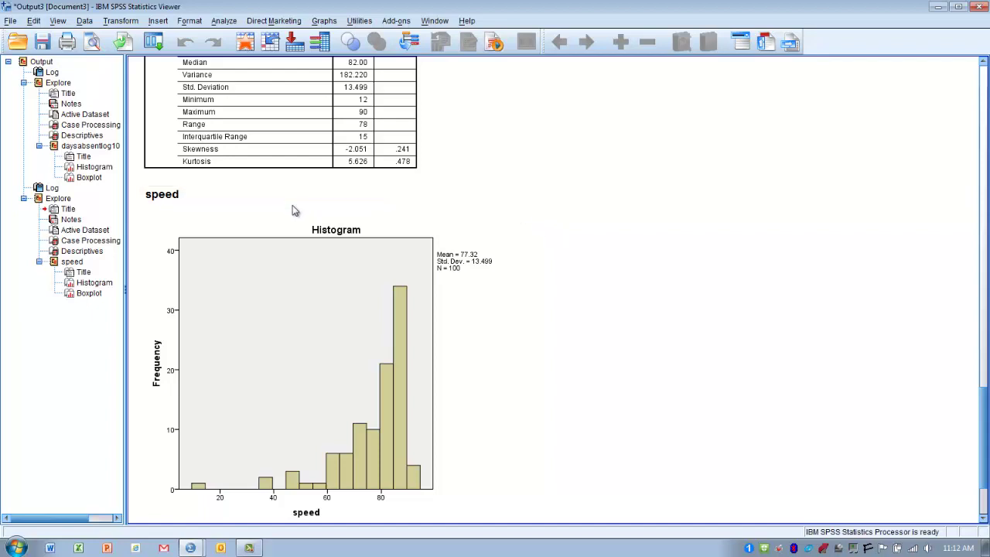
Step: Start a Compute Variable definition with speedRlog10 as the target variable
left_click(121, 21)
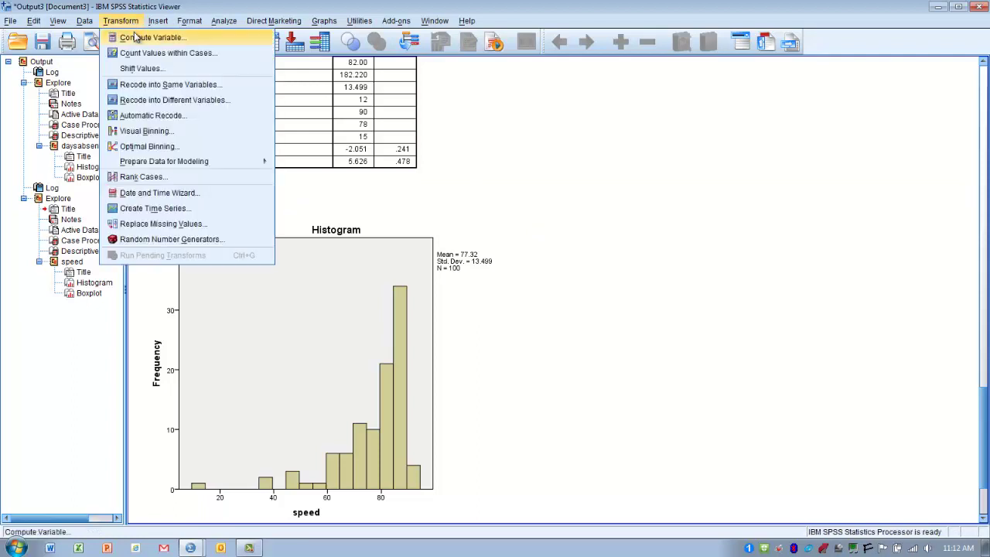
left_click(135, 39)
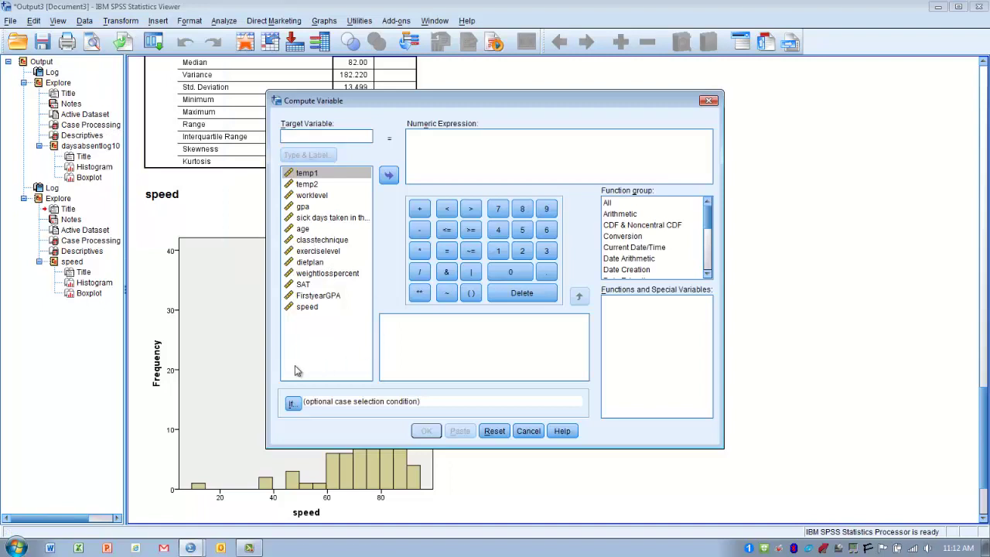
left_click(235, 371)
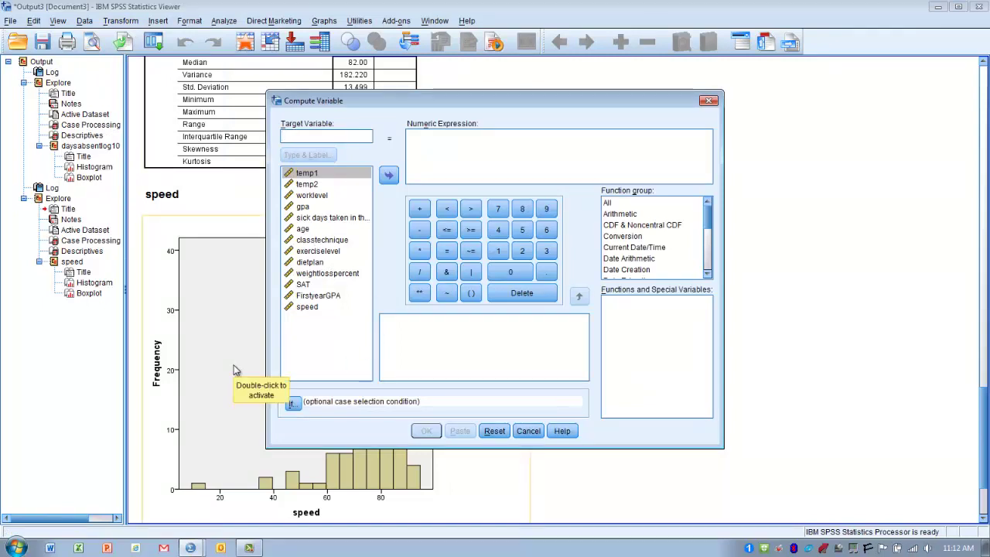
type("speed")
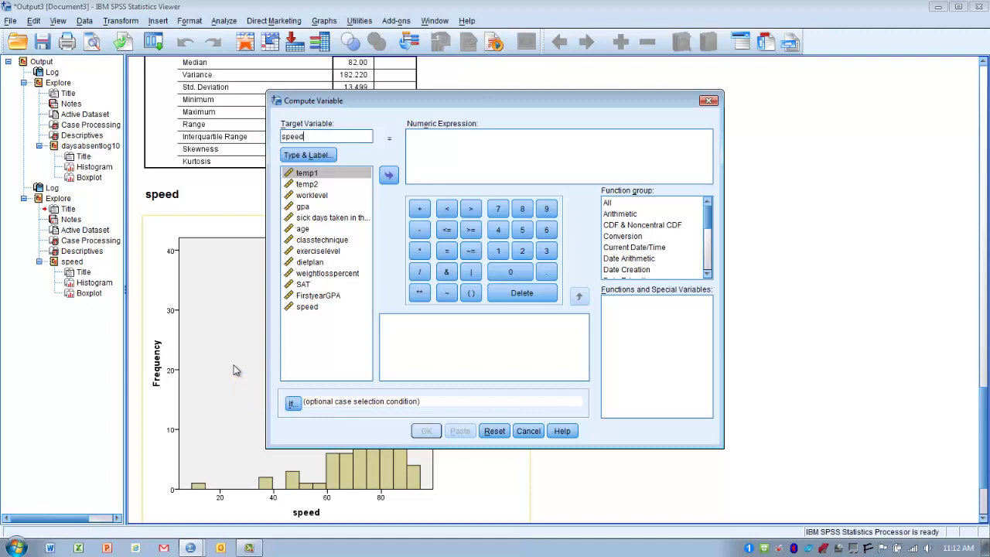
type("Rlog10")
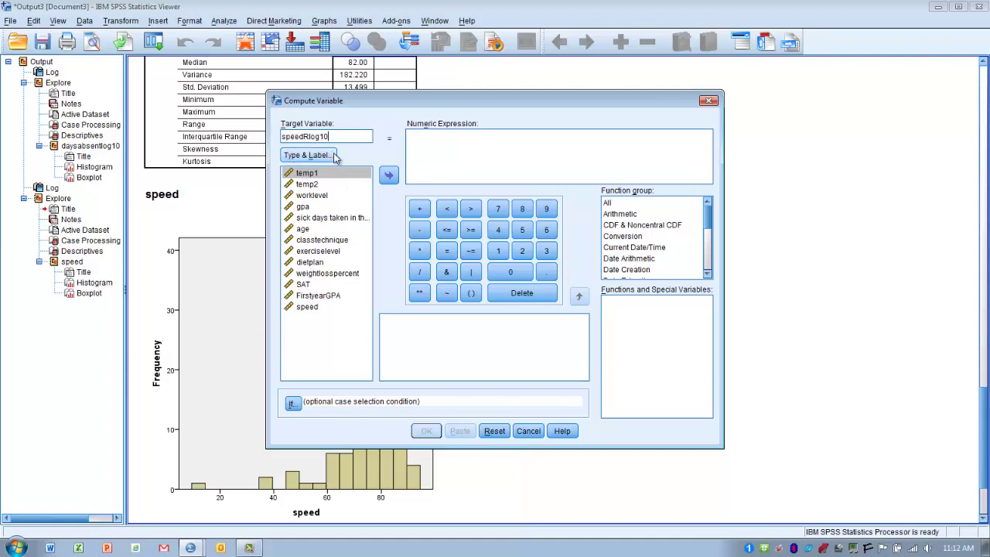
Step: Build the numeric expression LG10(speed) with the arithmetic Lg10 function and the speed variable
left_click(629, 214)
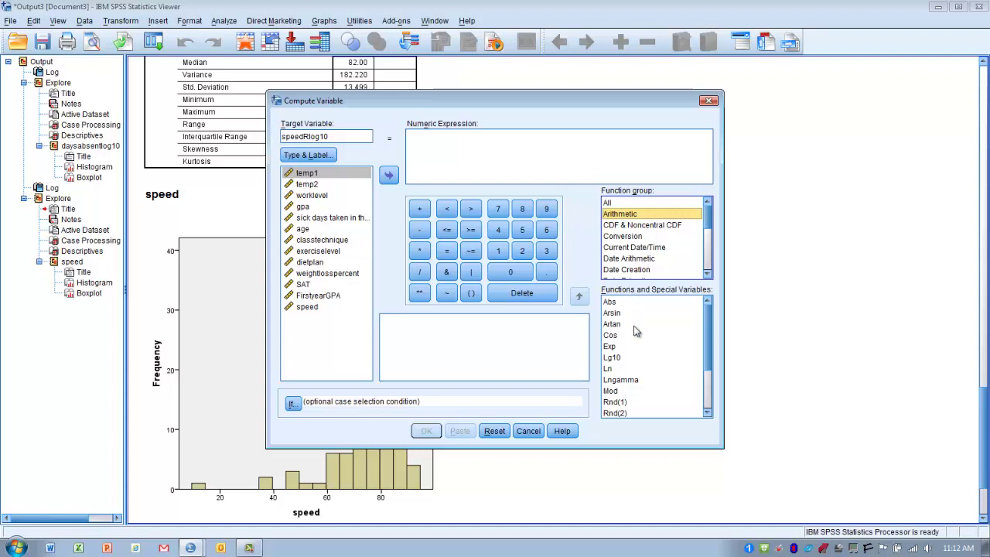
left_click(618, 359)
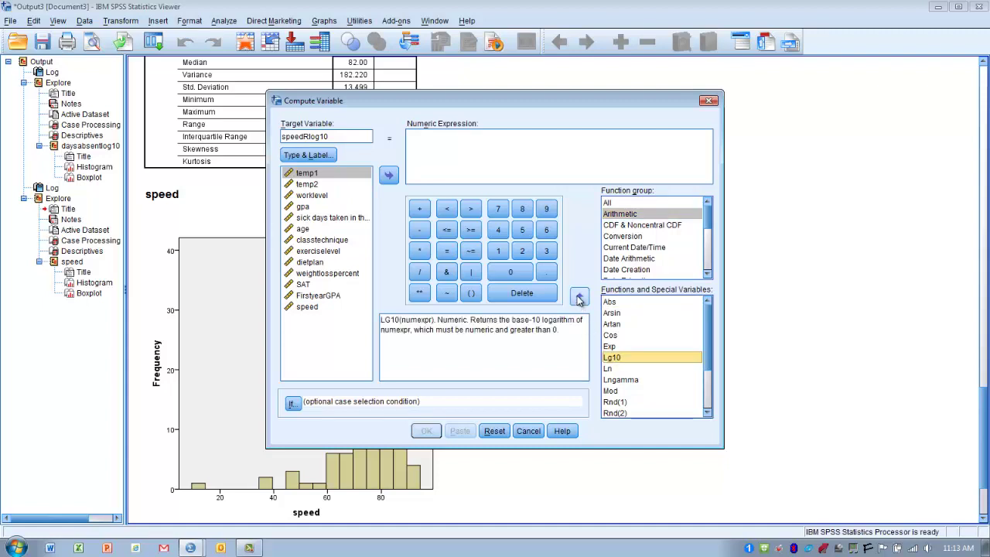
left_click(579, 299)
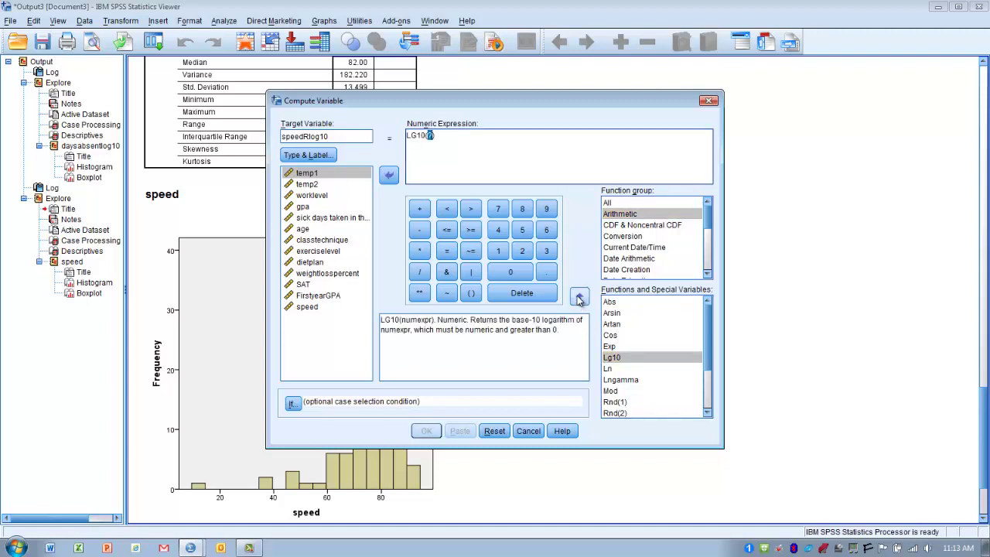
left_click(307, 307)
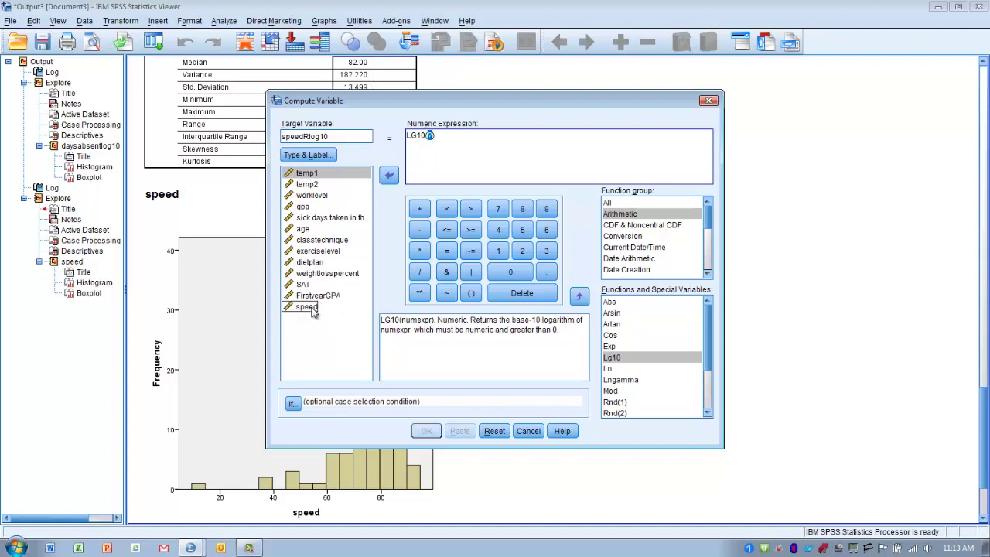
left_click(311, 309)
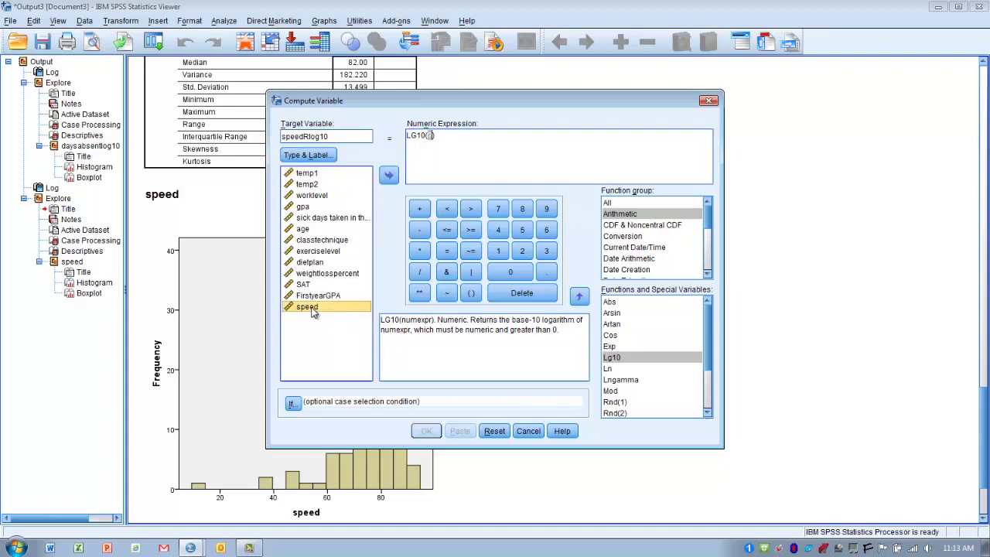
left_click(389, 178)
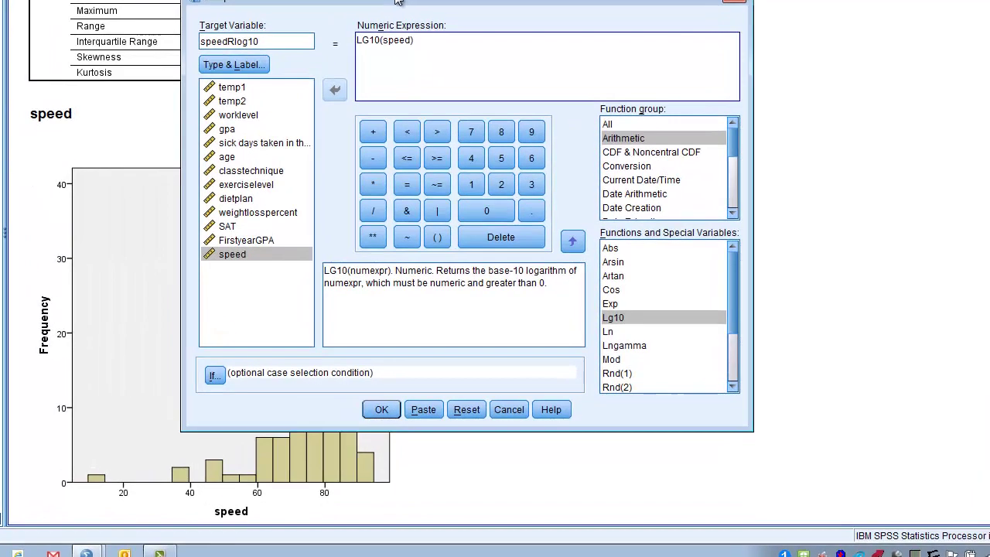
Step: Reflect speed by changing the expression to LG10(91 - speed), and compute the new variable
left_click_drag(397, 2, 425, 120)
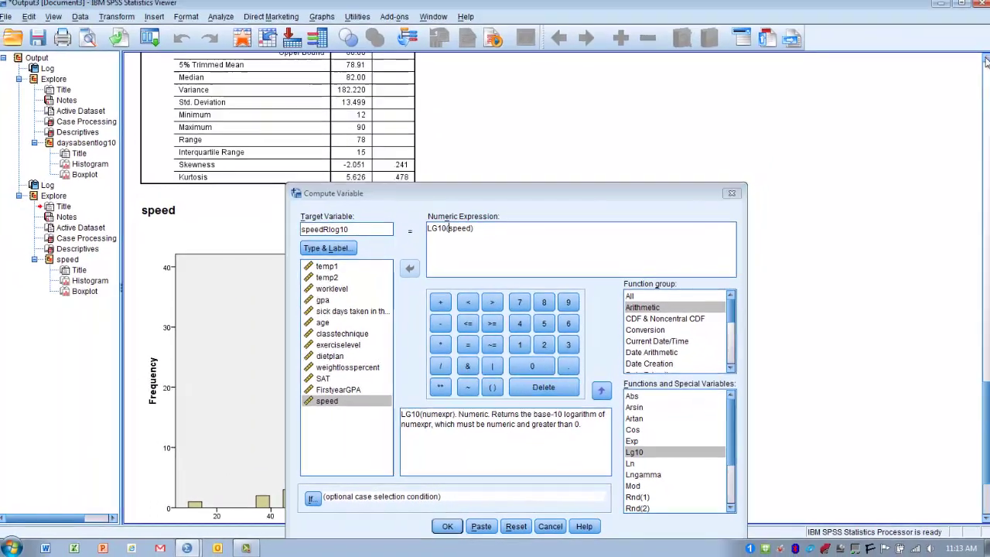
left_click(984, 65)
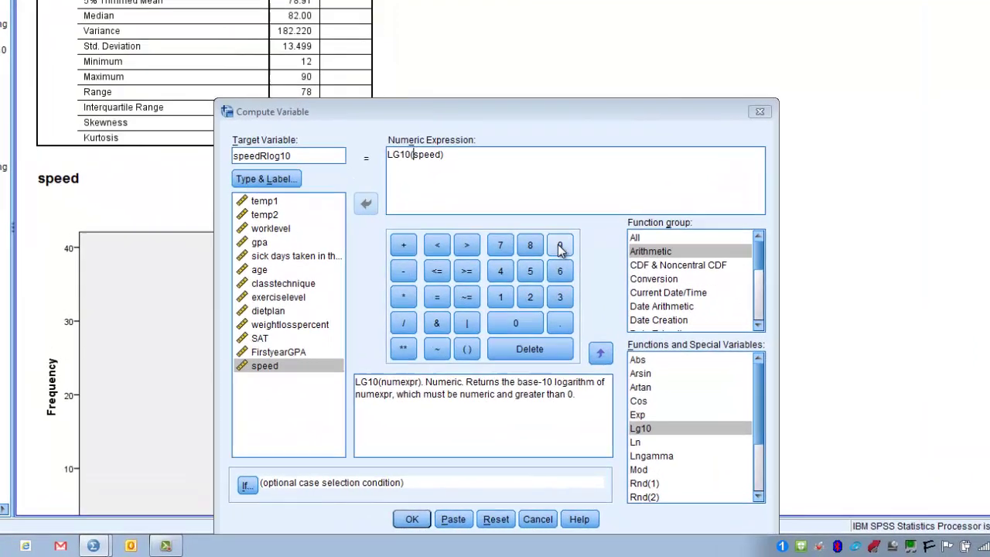
type("9")
left_click(499, 293)
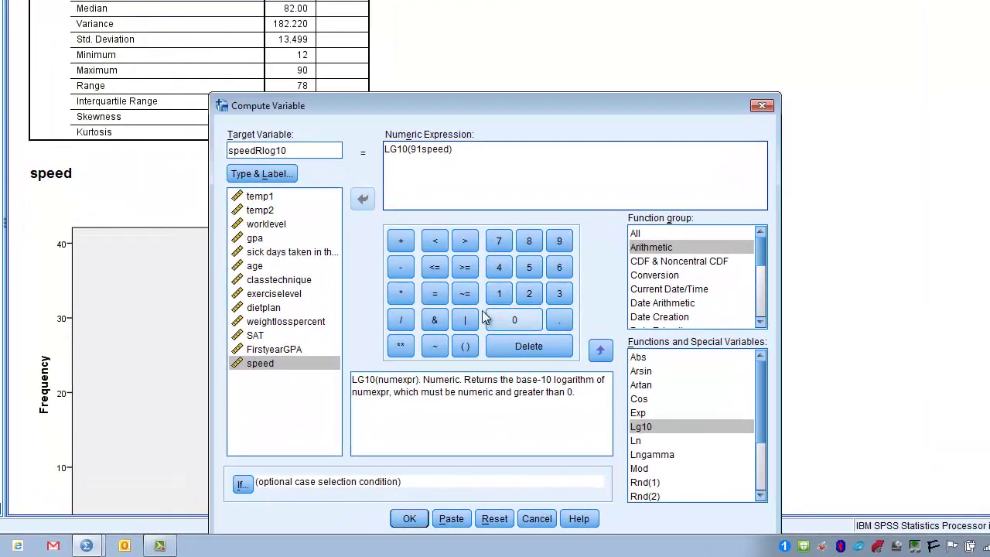
left_click(401, 267)
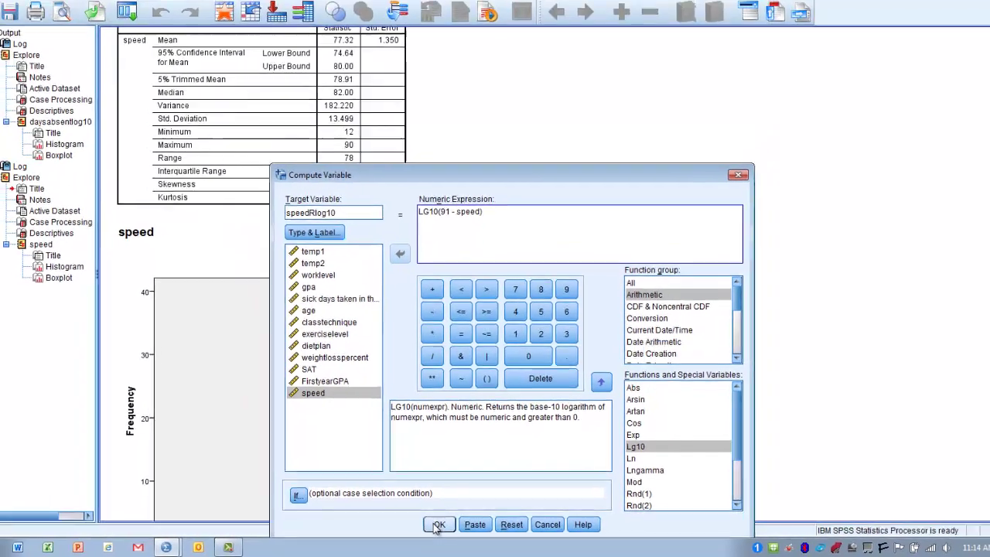
left_click(439, 524)
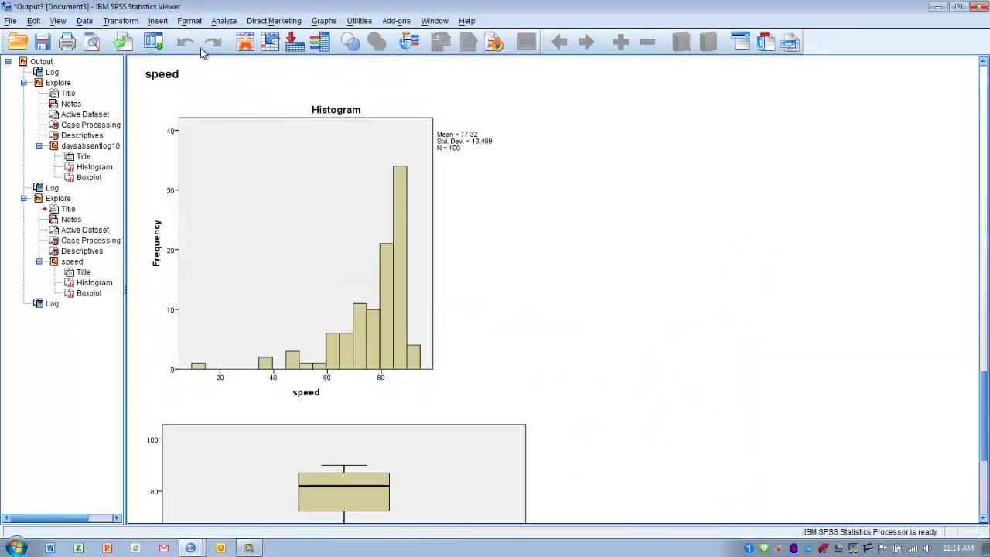
Step: Return to the data and open the Explore analysis, replacing speed with speedRlog10 in the dependent list
left_click(245, 42)
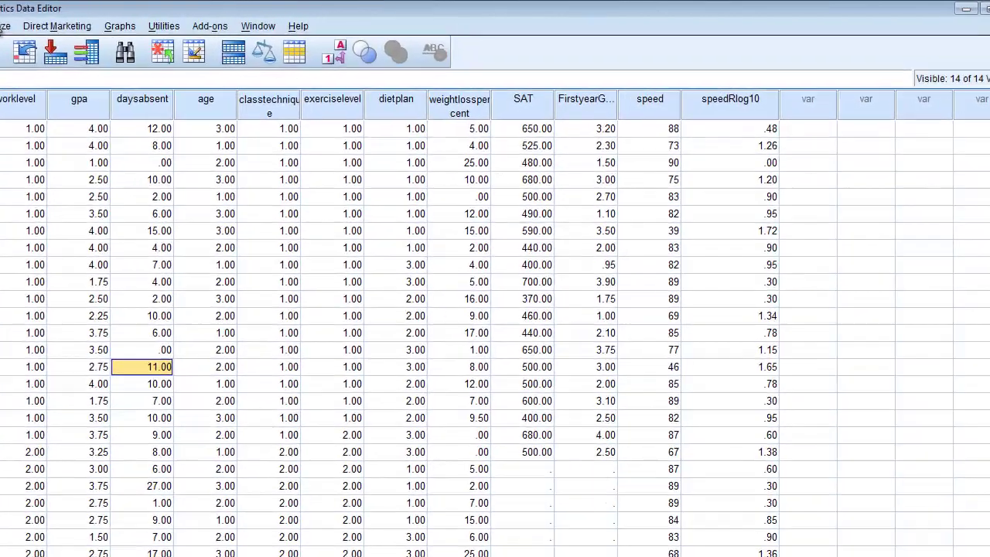
left_click(79, 24)
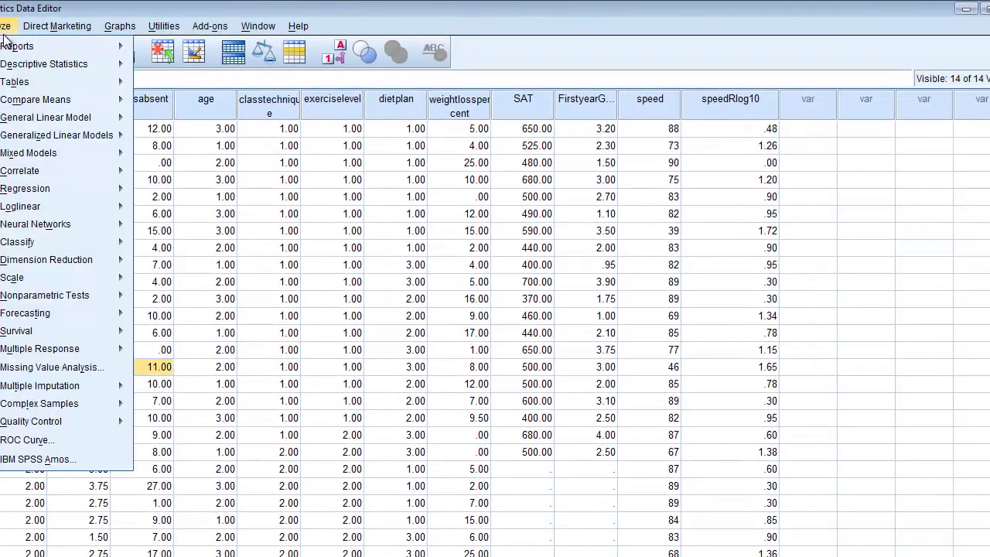
mouse_move(87, 42)
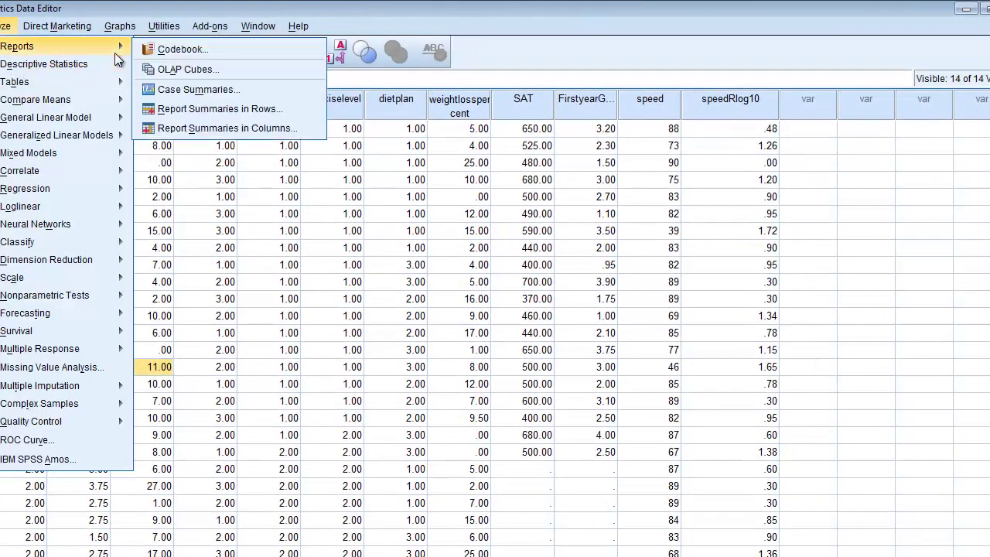
mouse_move(105, 68)
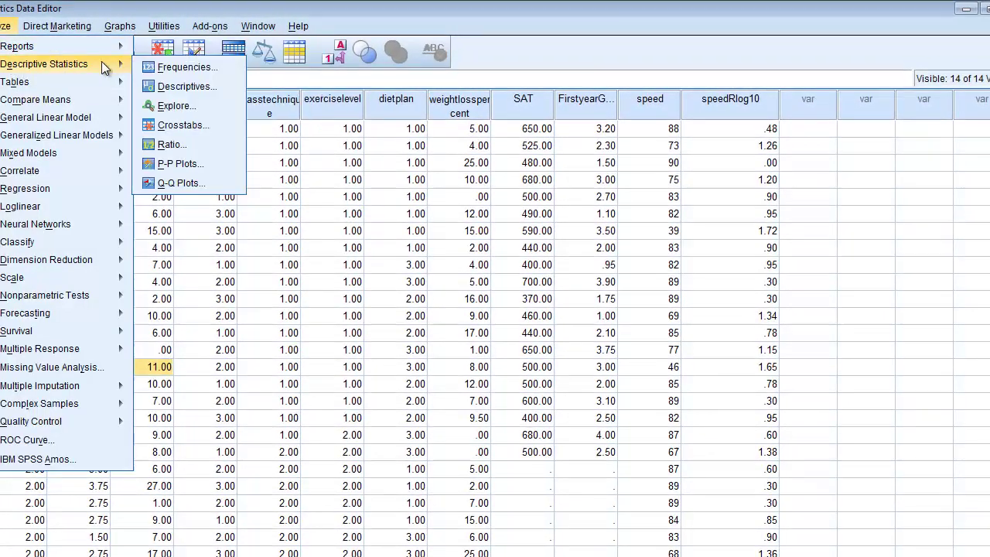
left_click(169, 105)
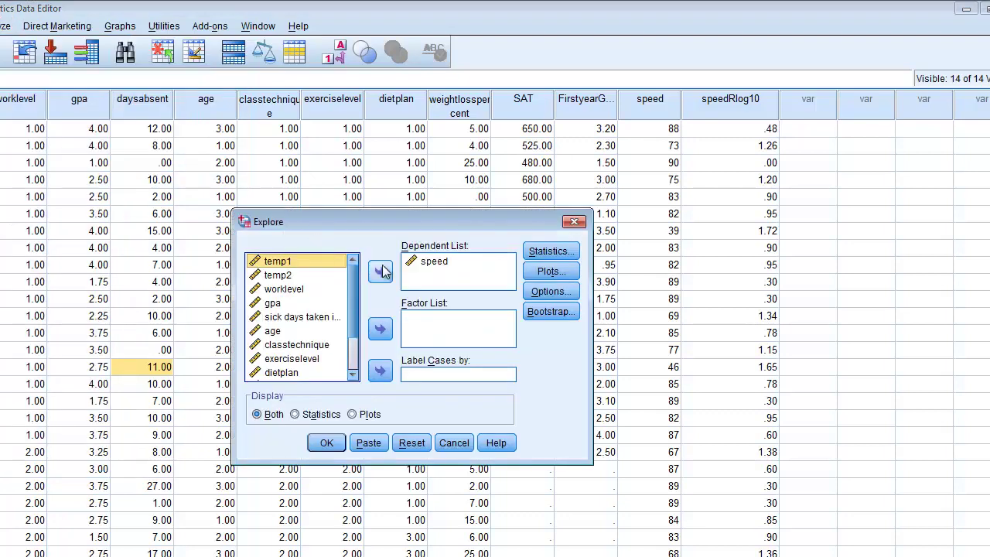
left_click(426, 263)
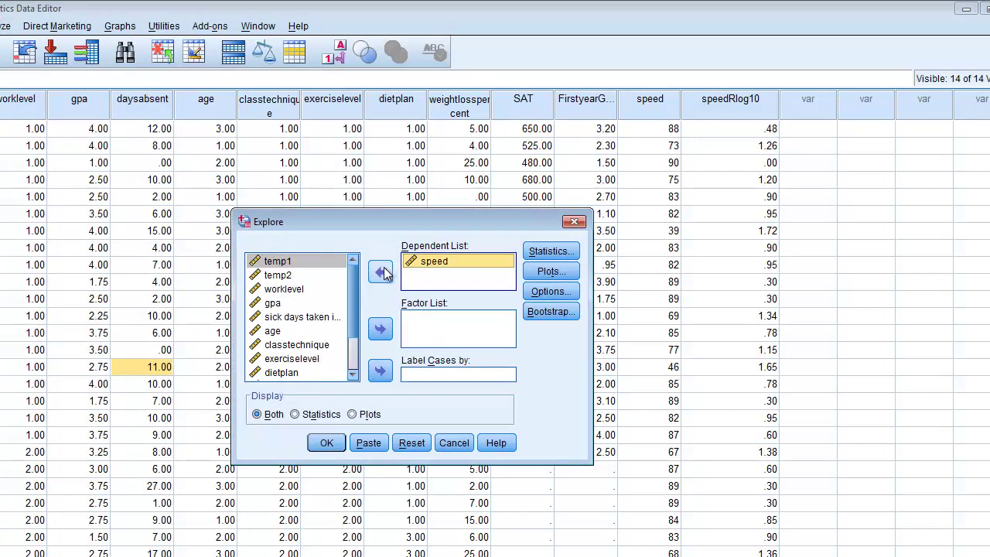
left_click(383, 272)
left_click(354, 375)
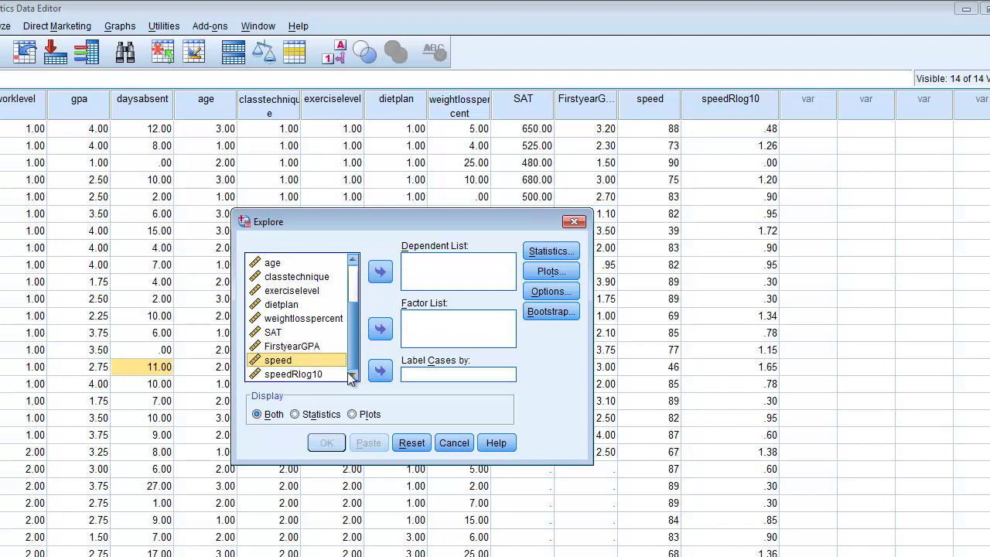
left_click(328, 374)
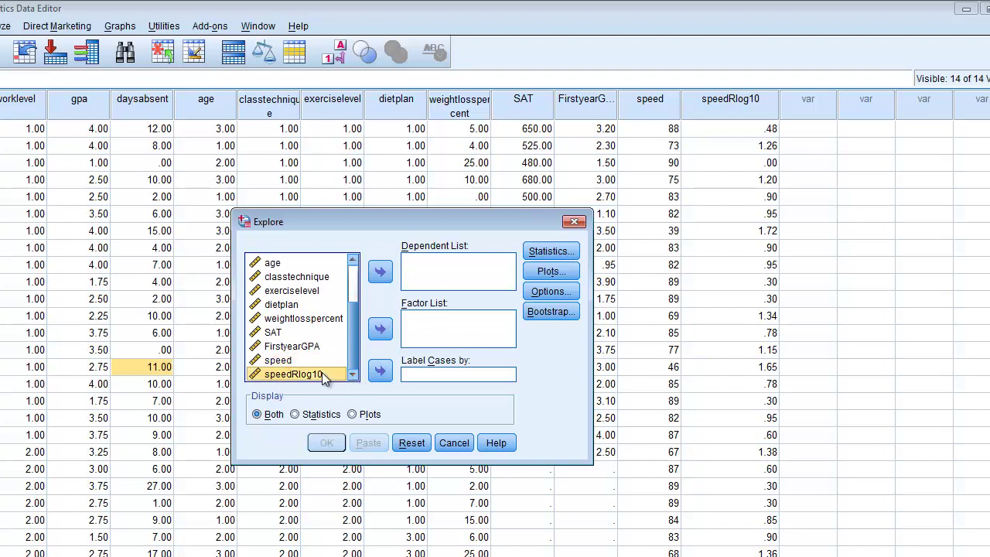
left_click(380, 272)
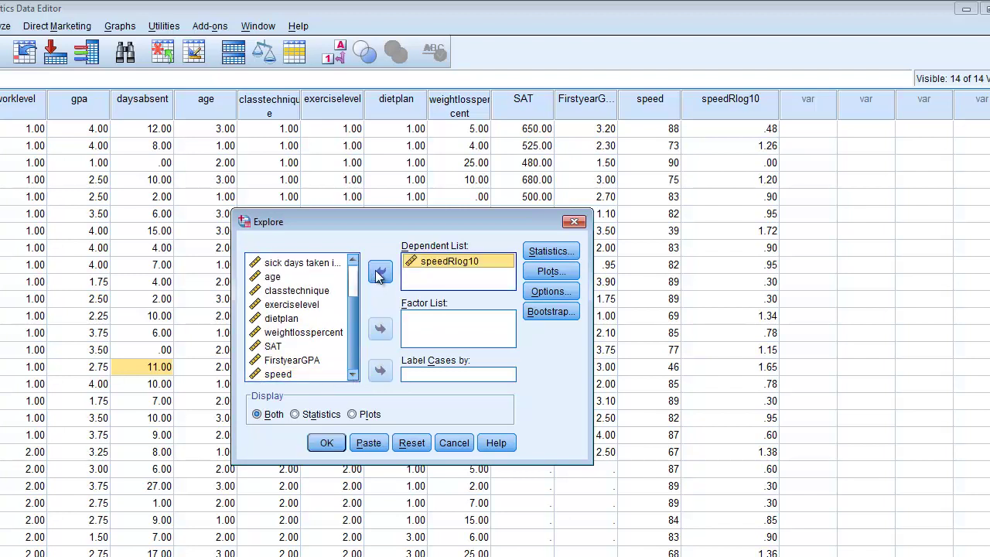
Step: Run the Explore analysis of speedRlog10 with descriptives at a 95% confidence interval, a histogram and factor-levels-together boxplots
left_click(551, 251)
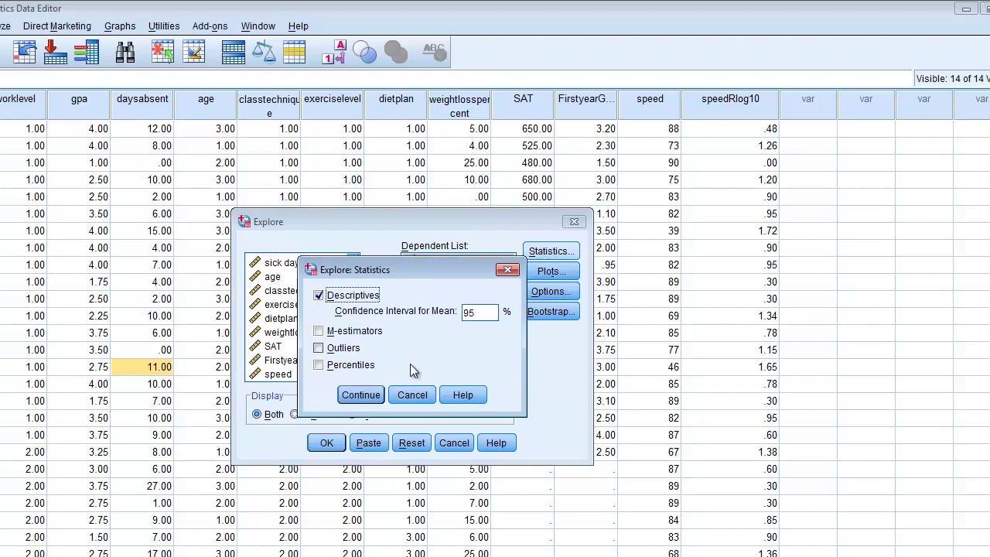
left_click(364, 395)
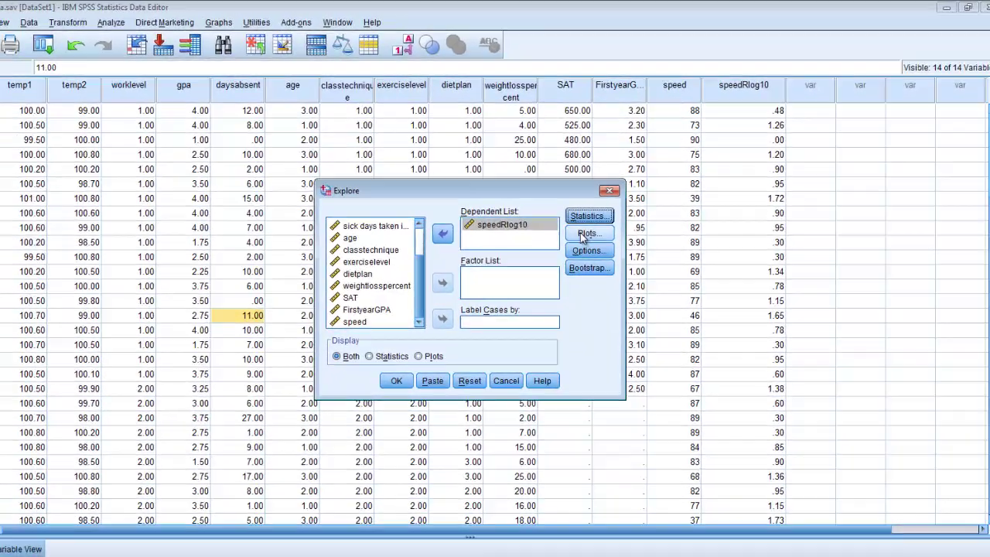
left_click(585, 234)
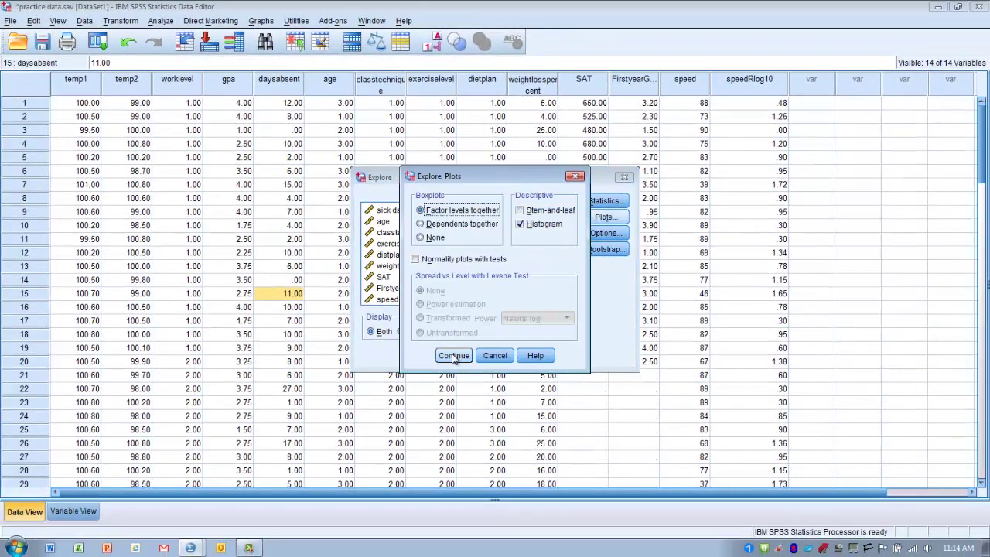
left_click(454, 356)
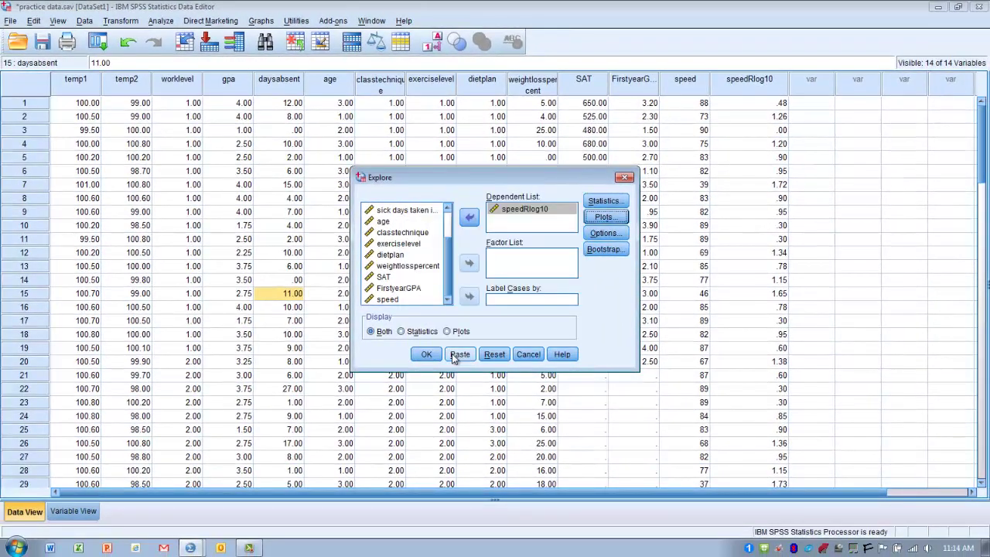
left_click(426, 355)
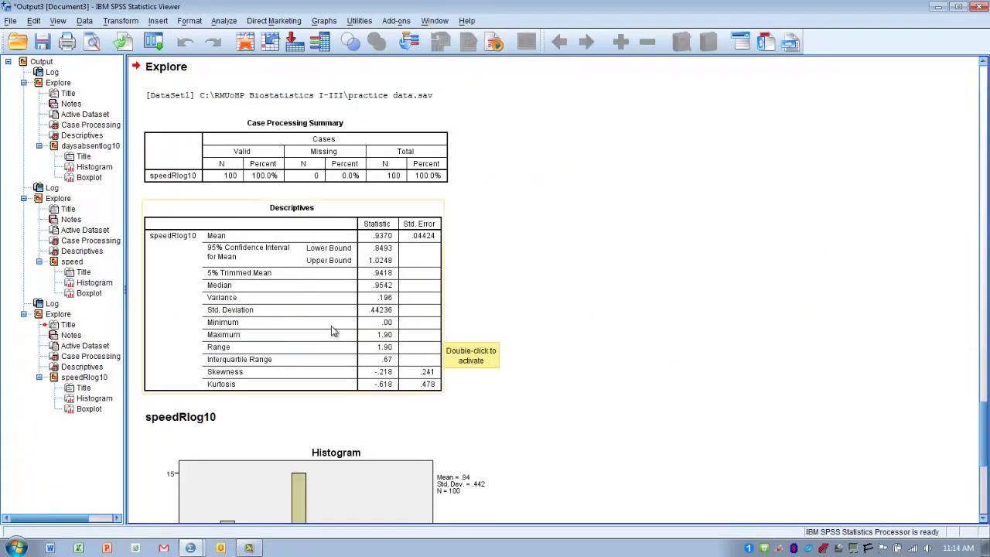
Step: Compare the histogram and descriptives of the original speed variable with the descriptives and histogram of speedRlog10 in the output
left_click(95, 283)
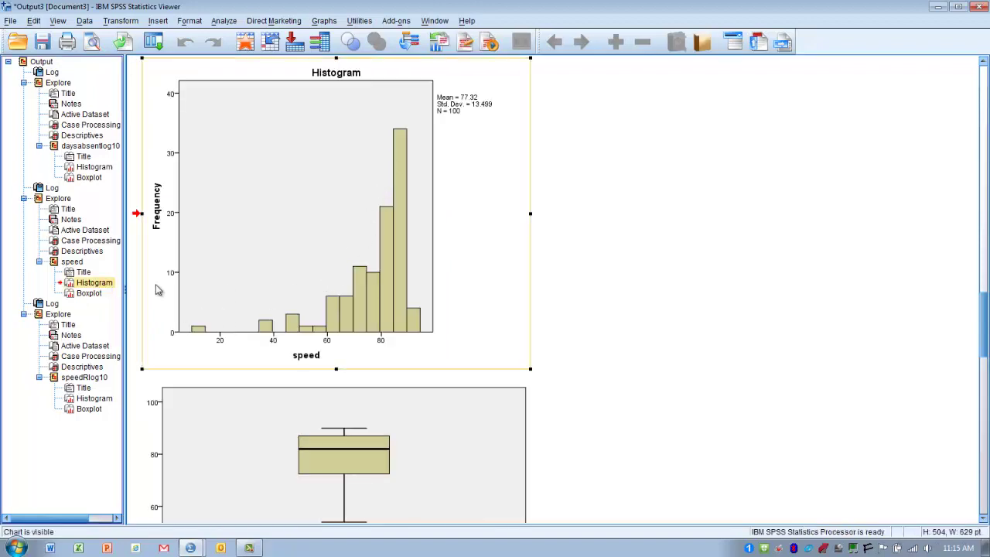
left_click(90, 253)
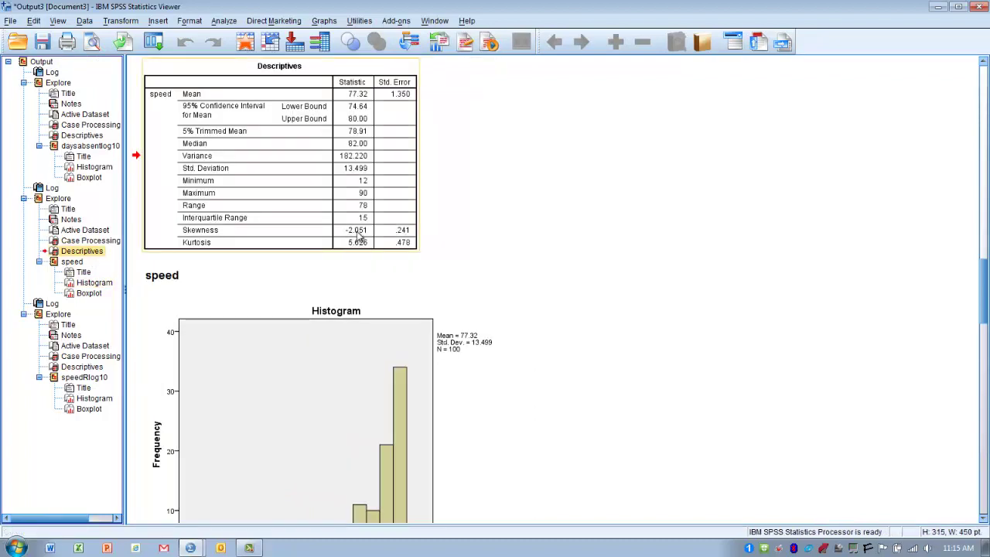
left_click(90, 370)
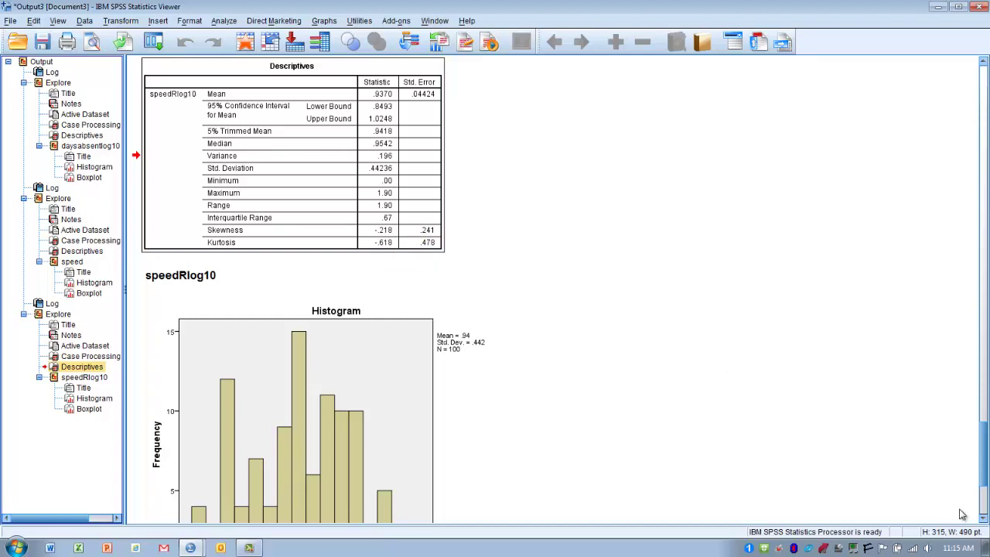
left_click(982, 522)
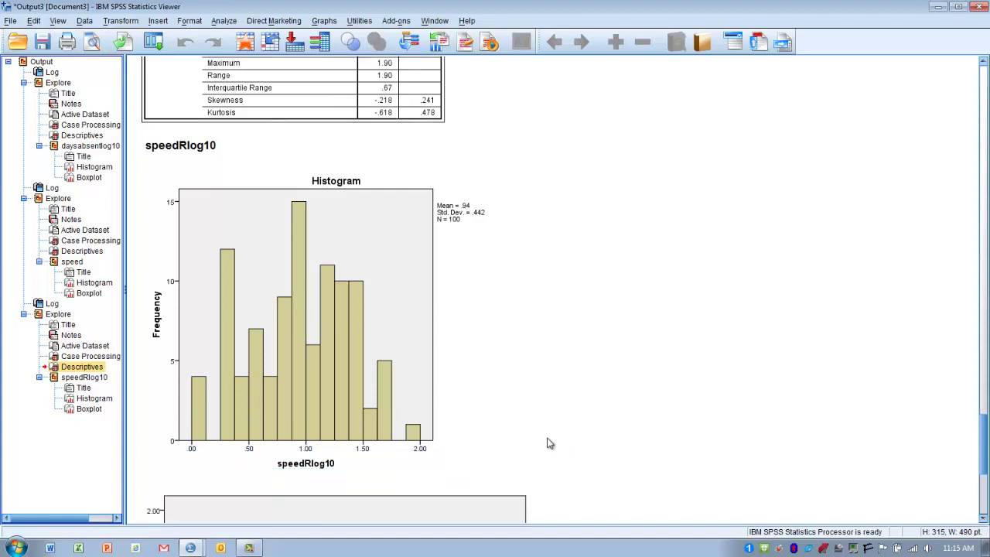
left_click(194, 388)
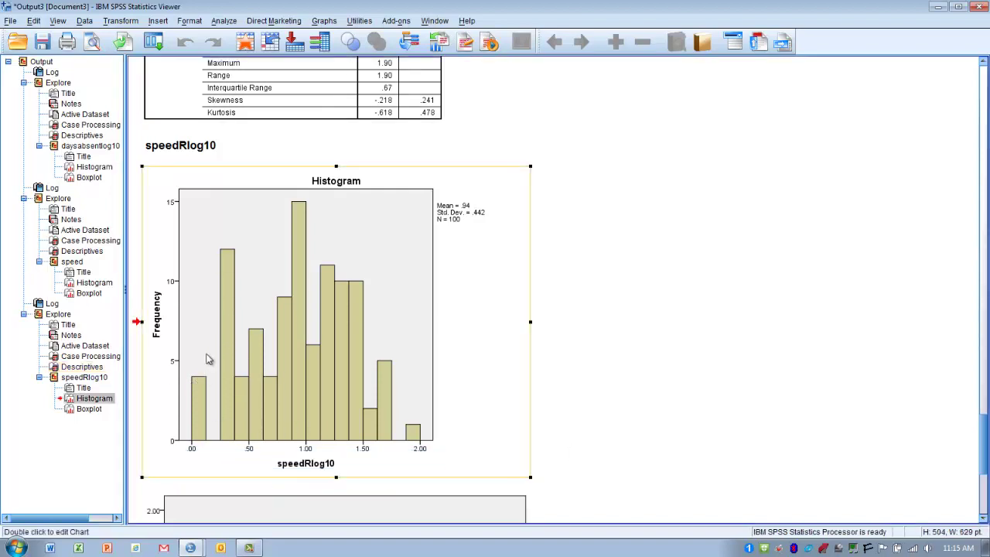